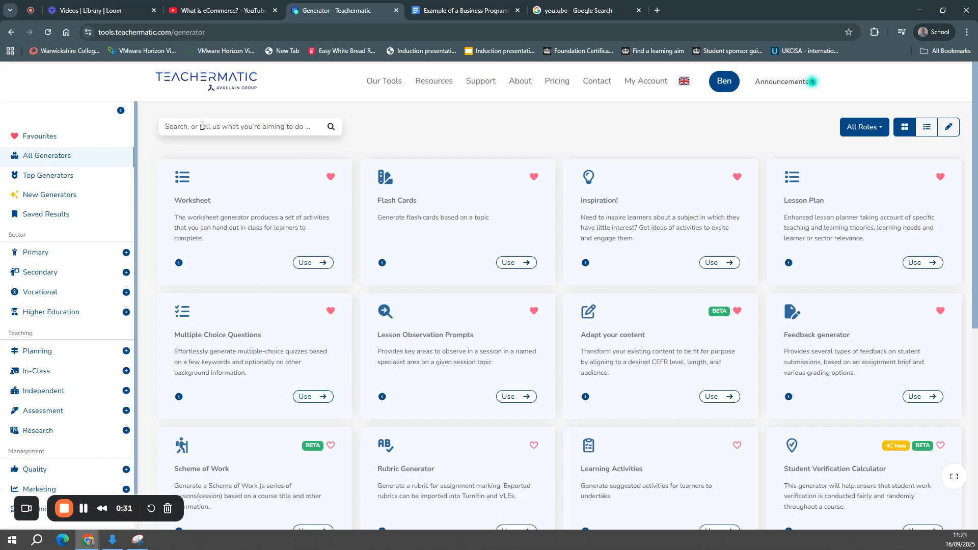
# Open the Multiple Choice Questions generator, and copy "Unit 14: Business Online" from week 24 of the Business Programme Guide in Google Docs
pyautogui.click(305, 396)
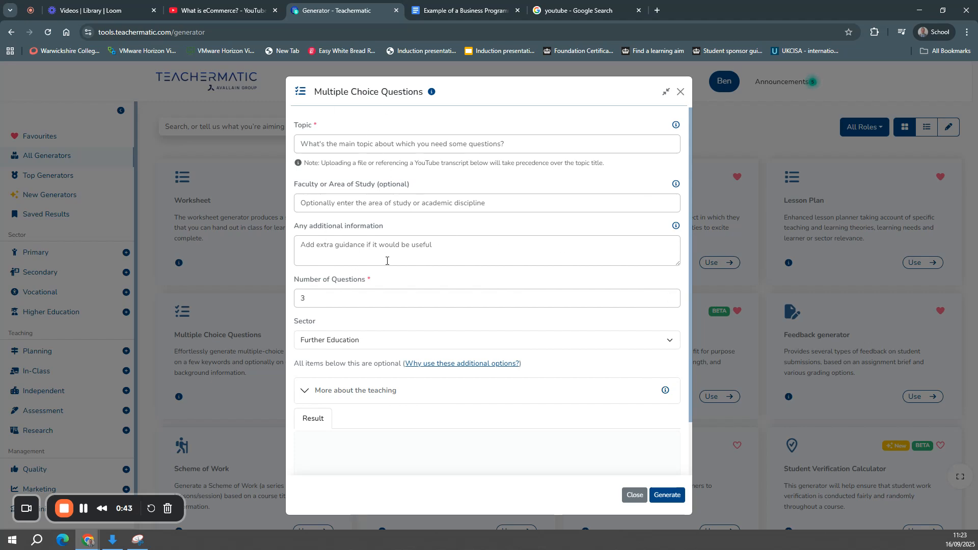
pyautogui.click(450, 13)
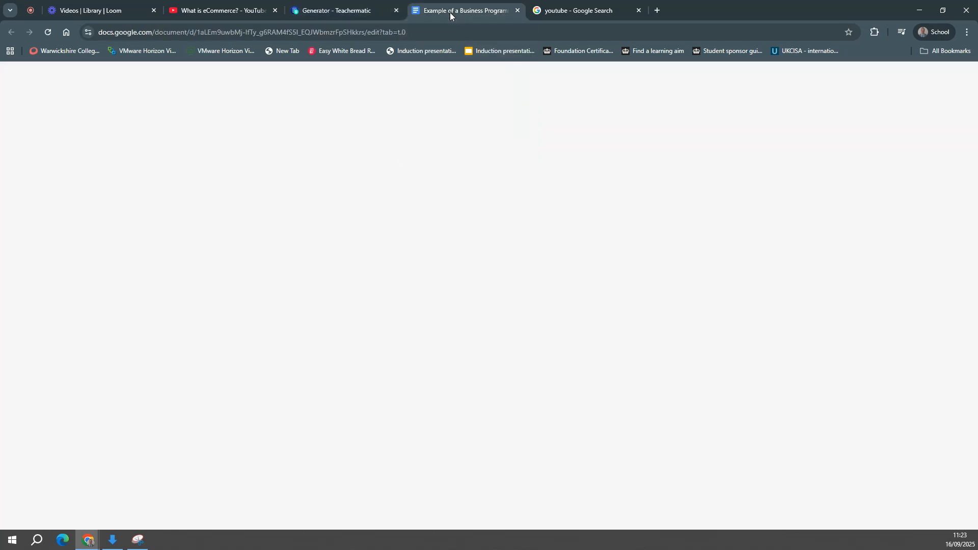
pyautogui.scroll(-3, 458, 307)
pyautogui.scroll(-4, 459, 307)
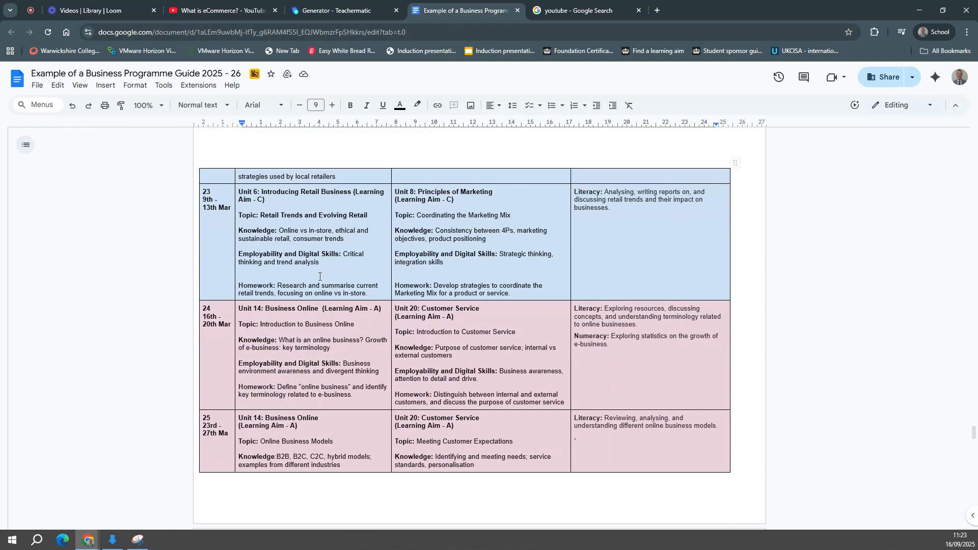
pyautogui.moveTo(240, 307); pyautogui.dragTo(318, 308)
pyautogui.hotkey('ctrl', 'c')
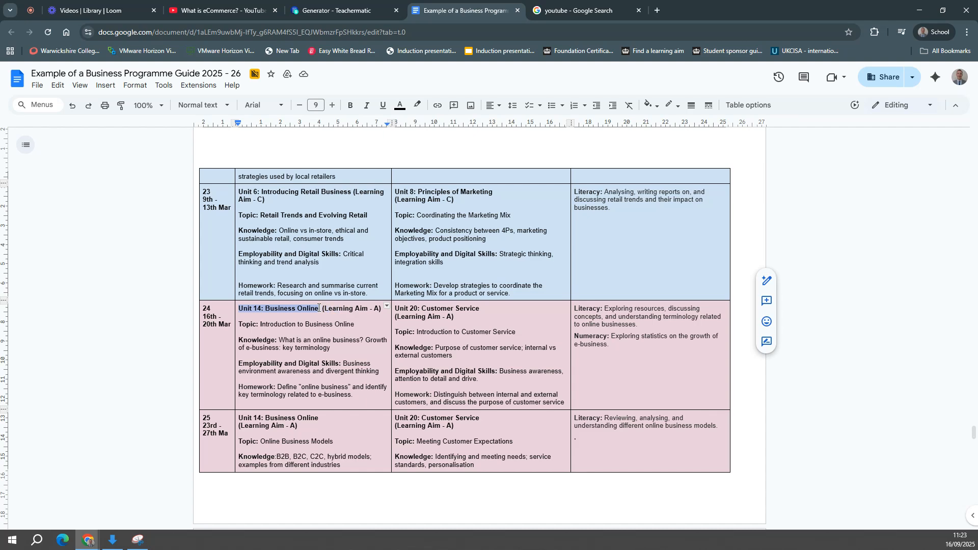
# Return to TeacherMatic and paste "Unit 14: Business Online" as the topic of the multiple choice questions
pyautogui.click(331, 11)
pyautogui.click(344, 146)
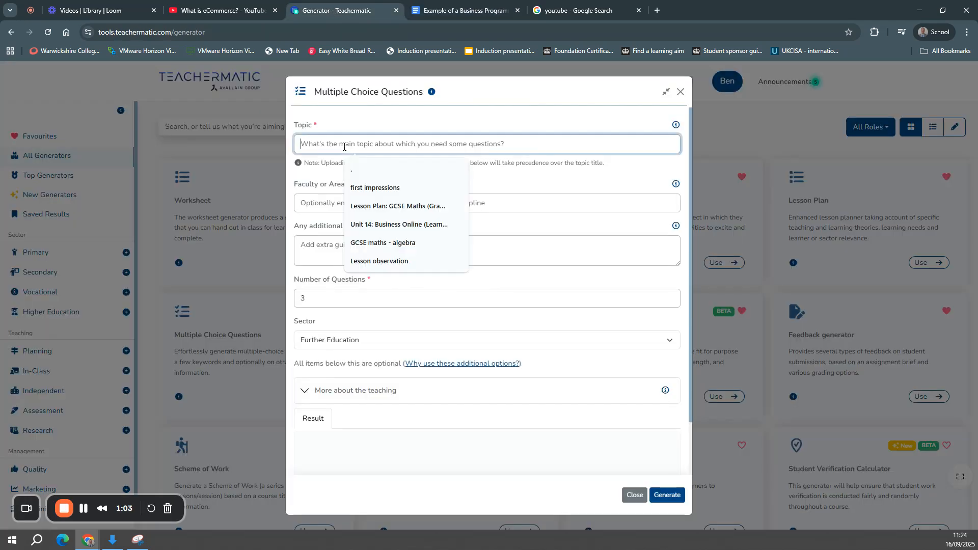
pyautogui.hotkey('ctrl', 'v')
pyautogui.click(387, 204)
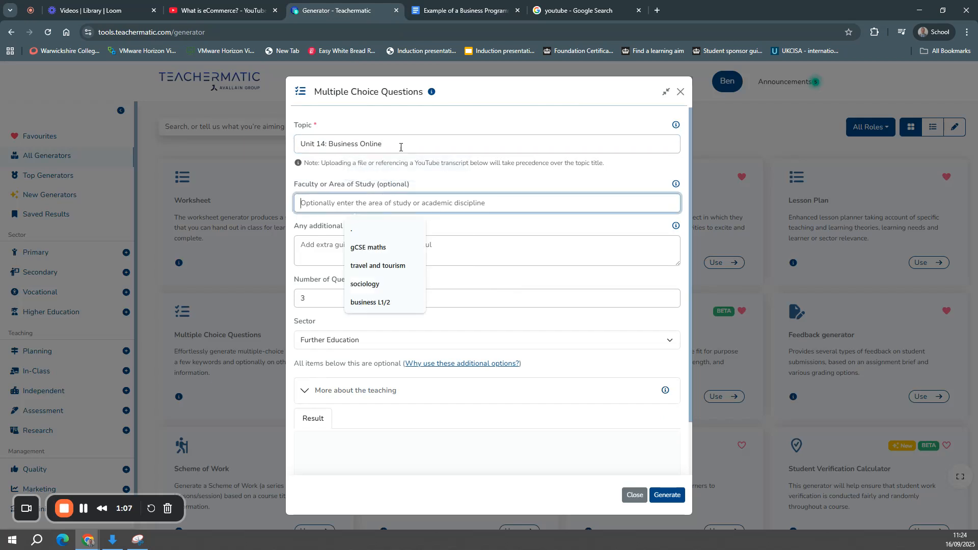
# Copy the week 24 Unit 14 topic "Introduction to Business Online" from the Google Docs programme guide and append it to the TeacherMatic topic
pyautogui.click(465, 13)
pyautogui.click(348, 324)
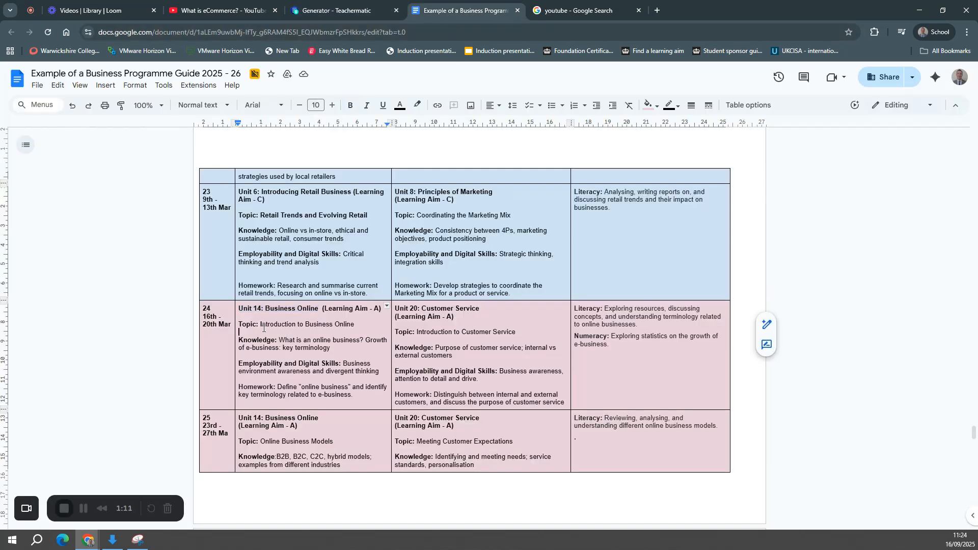
pyautogui.moveTo(260, 324); pyautogui.dragTo(354, 323)
pyautogui.hotkey('ctrl', 'c')
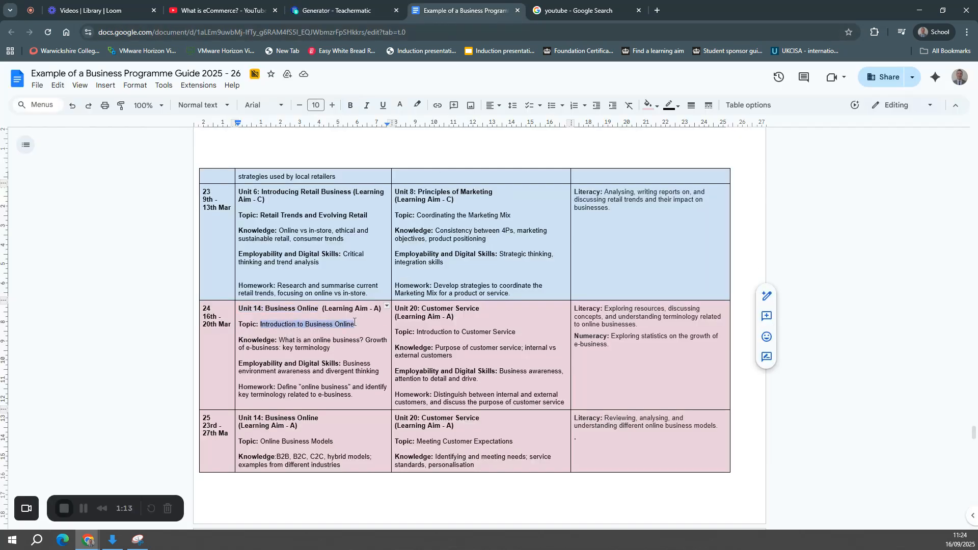
pyautogui.click(342, 12)
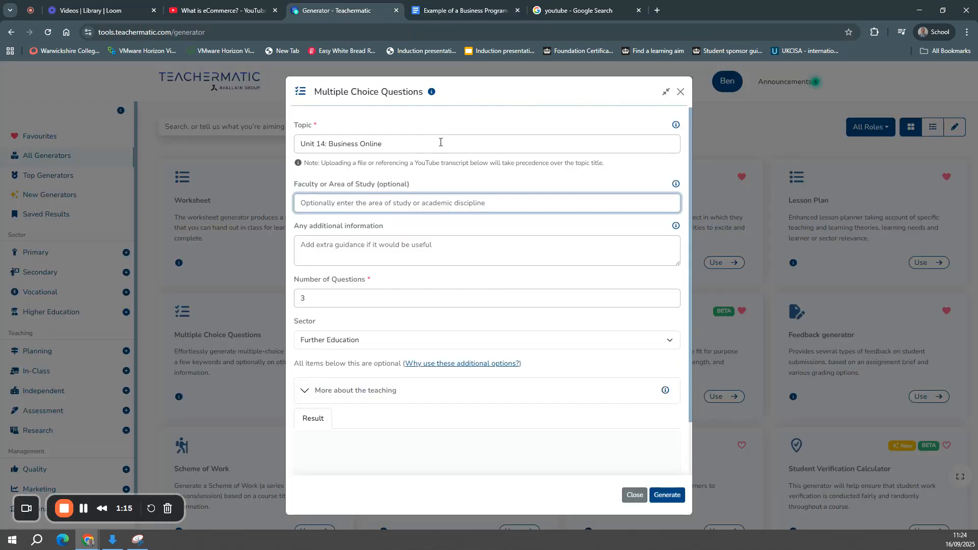
pyautogui.click(441, 142)
pyautogui.hotkey('ctrl', 'v')
# Set the faculty or area of study to "business L1/2" and the number of questions to 10
pyautogui.click(401, 202)
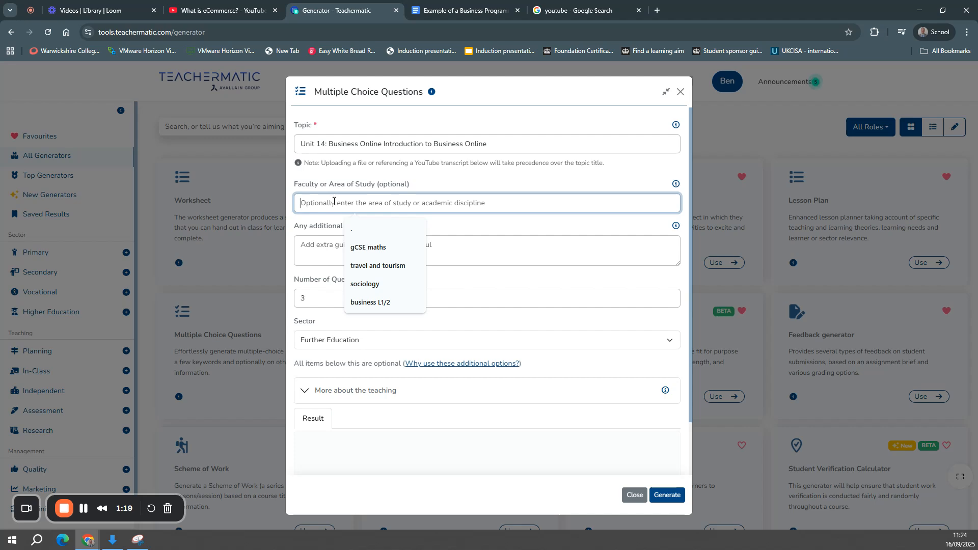
pyautogui.click(371, 302)
pyautogui.click(387, 252)
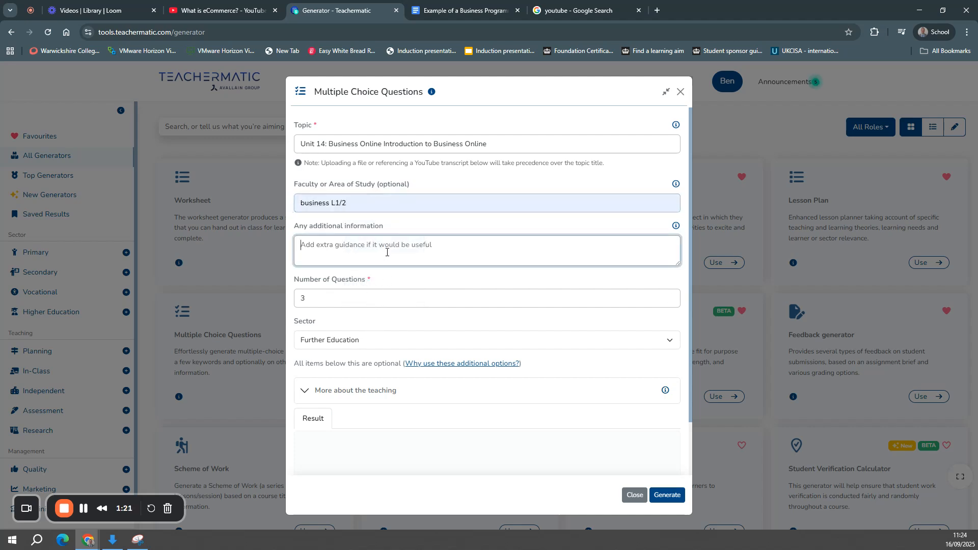
pyautogui.click(594, 297)
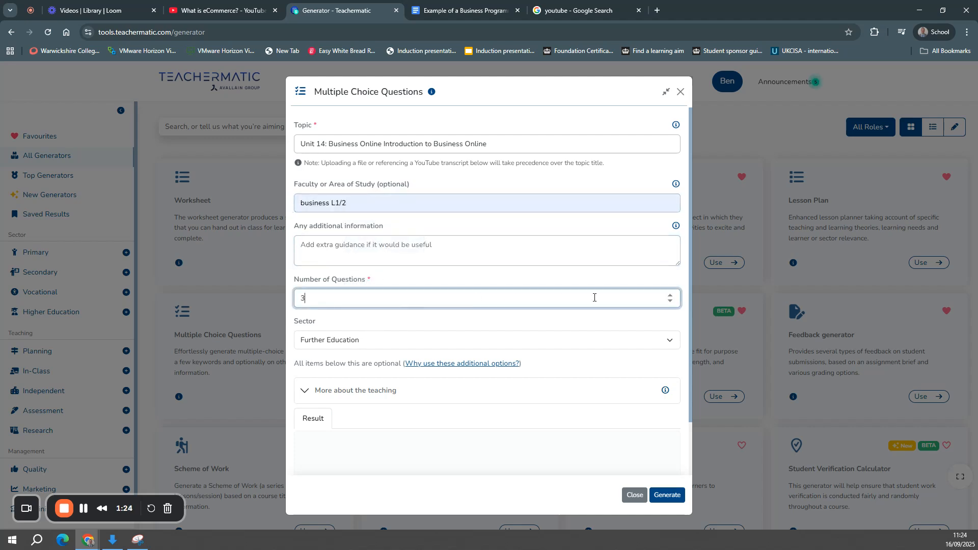
pyautogui.click(671, 296)
pyautogui.scroll(-1, 594, 286)
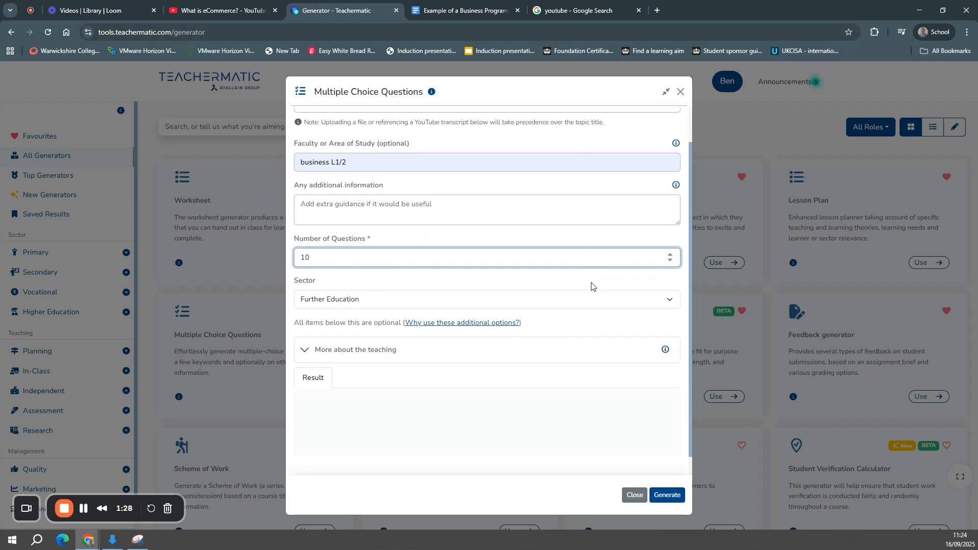
# Check the available sectors, keep Further Education, and expand the More about the teaching options
pyautogui.click(370, 291)
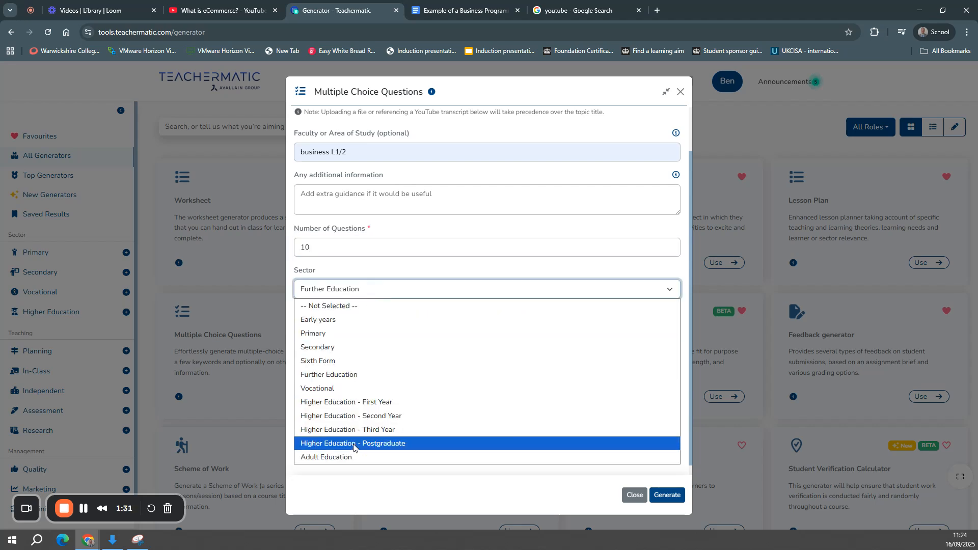
pyautogui.click(374, 292)
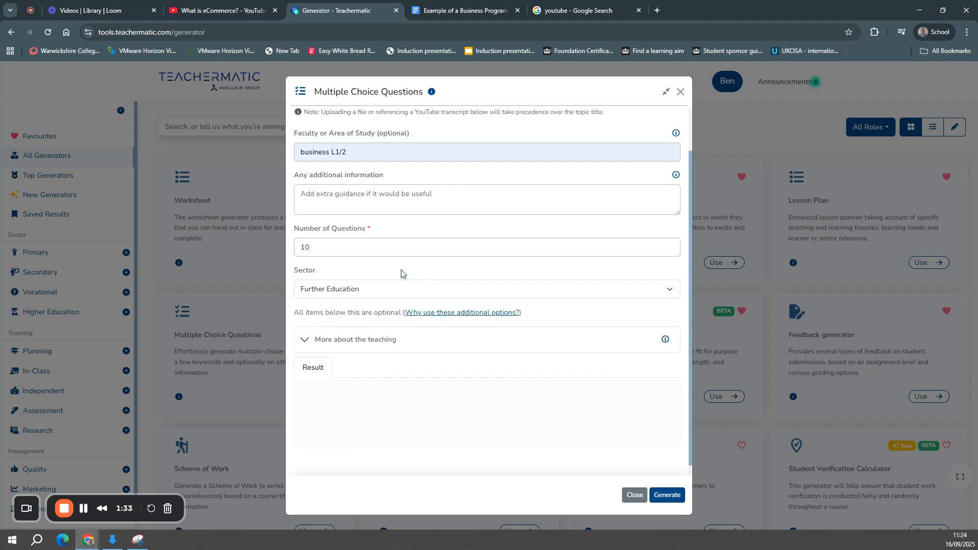
pyautogui.scroll(-1, 400, 273)
pyautogui.click(307, 332)
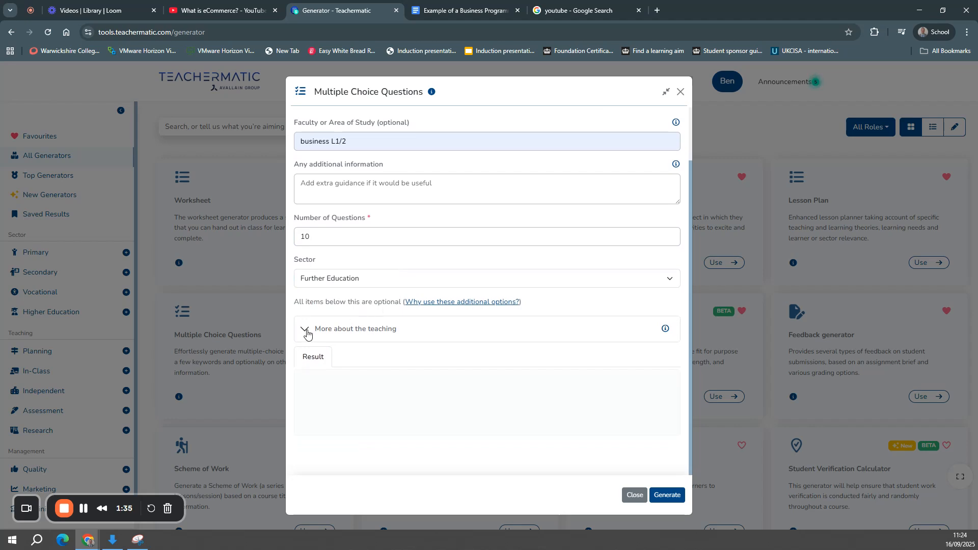
# Examine the additional information field and the optional guidance inputs for file upload, YouTube transcript, web address and cartridge or library
pyautogui.scroll(-4, 356, 332)
pyautogui.scroll(1, 383, 315)
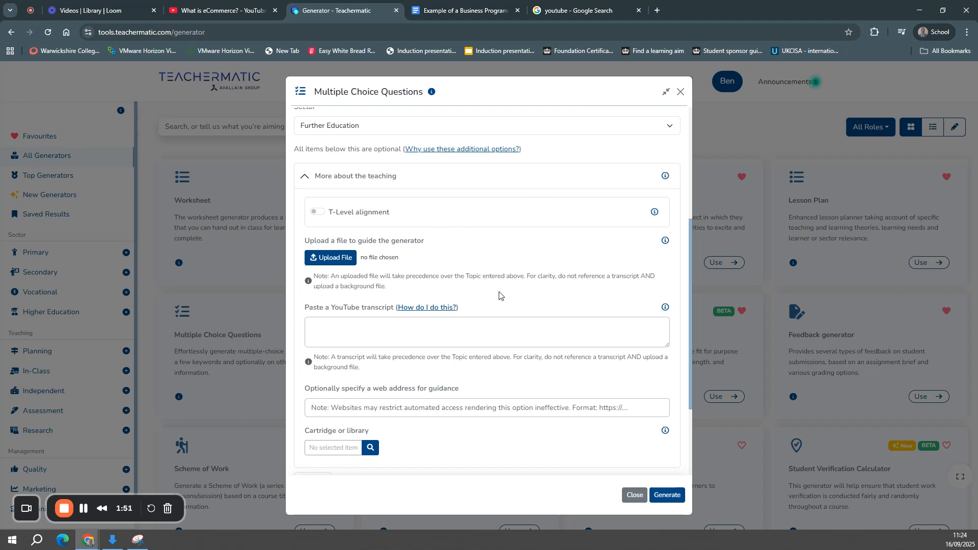
pyautogui.scroll(-1, 492, 297)
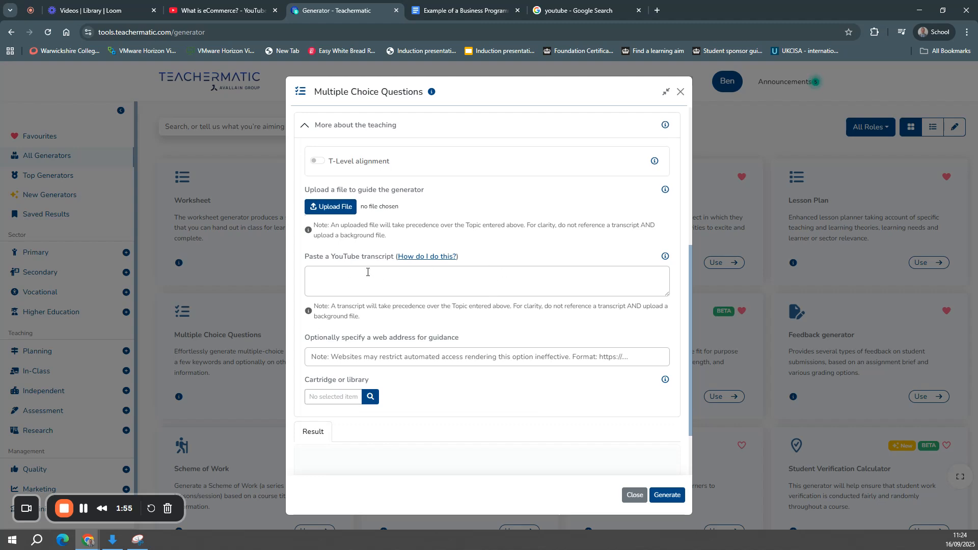
pyautogui.scroll(5, 456, 321)
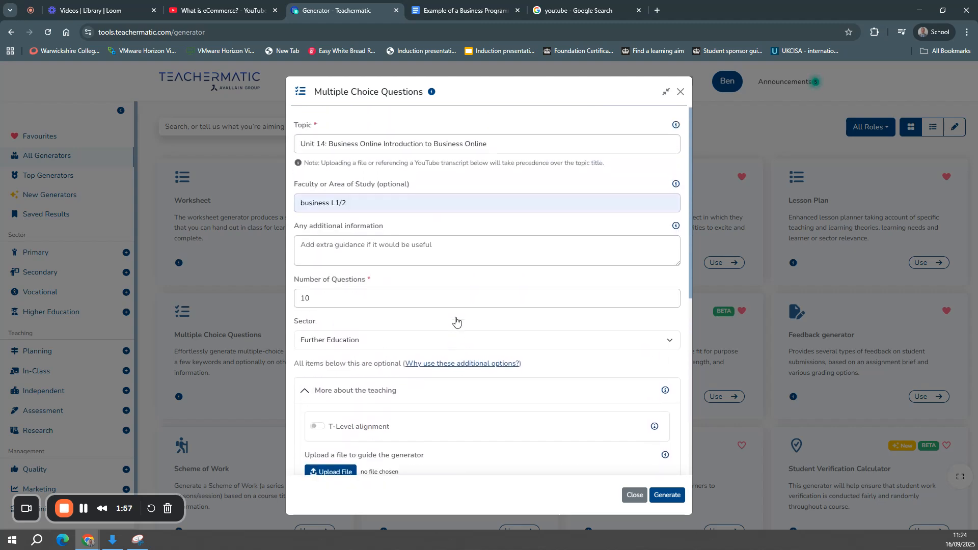
pyautogui.click(352, 253)
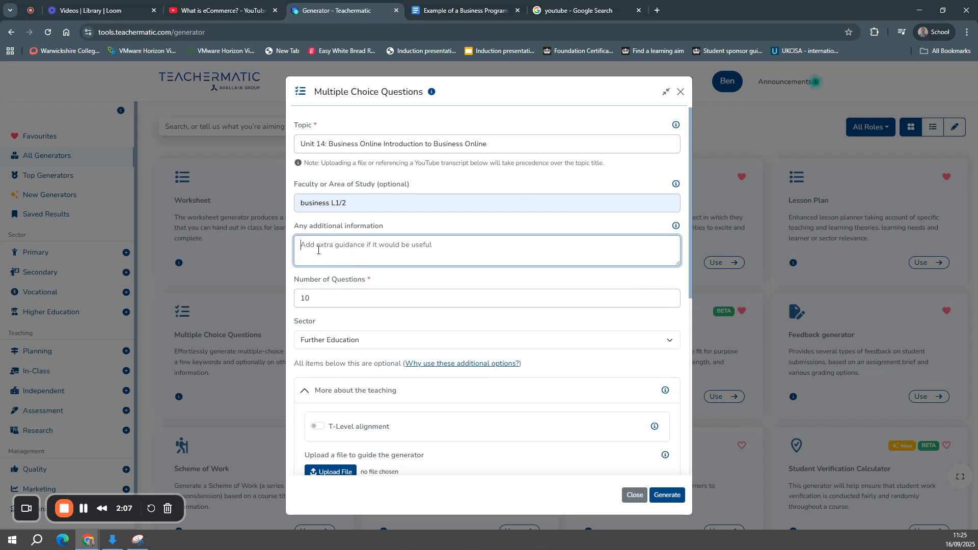
pyautogui.scroll(-4, 351, 255)
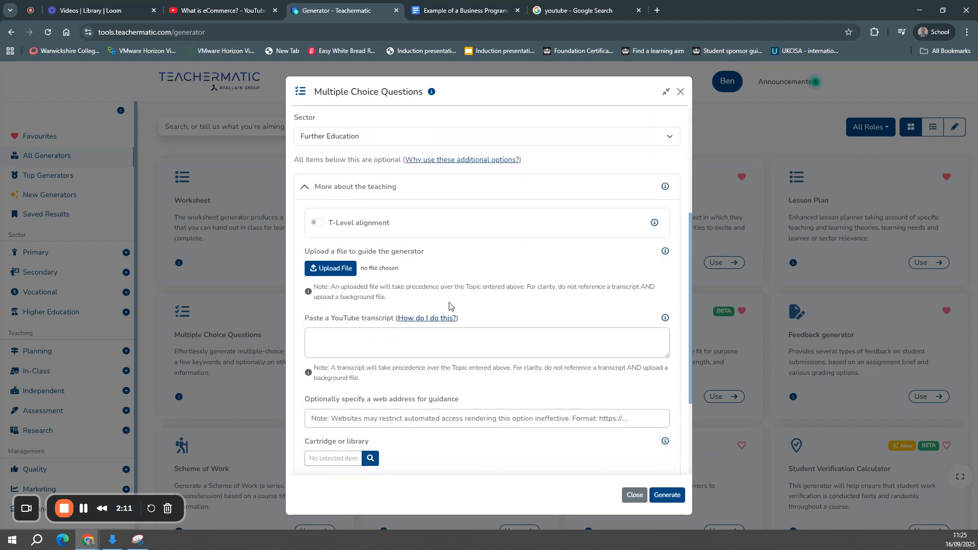
pyautogui.scroll(-1, 387, 315)
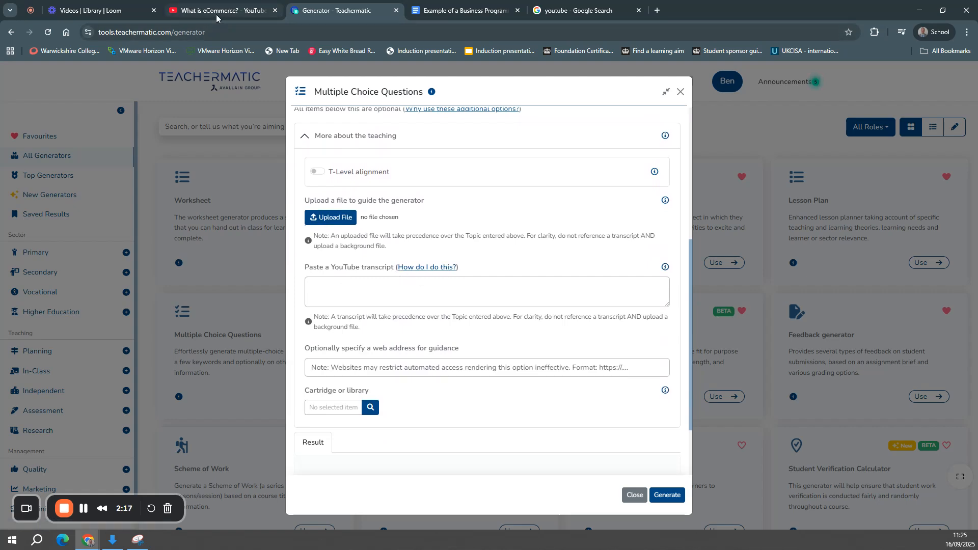
pyautogui.scroll(5, 529, 326)
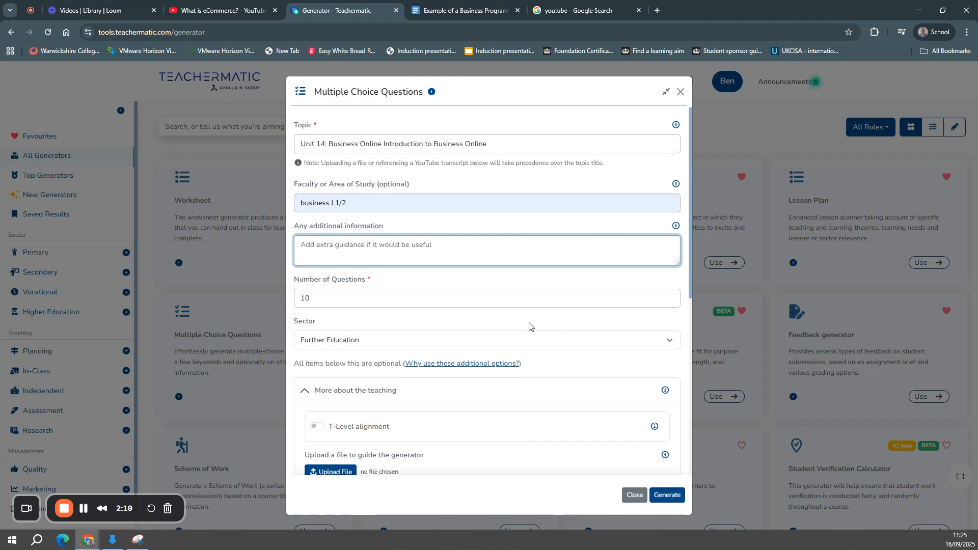
pyautogui.scroll(-5, 528, 326)
# Switch to the YouTube video "What is eCommerce?", expand its description and show the transcript
pyautogui.click(197, 11)
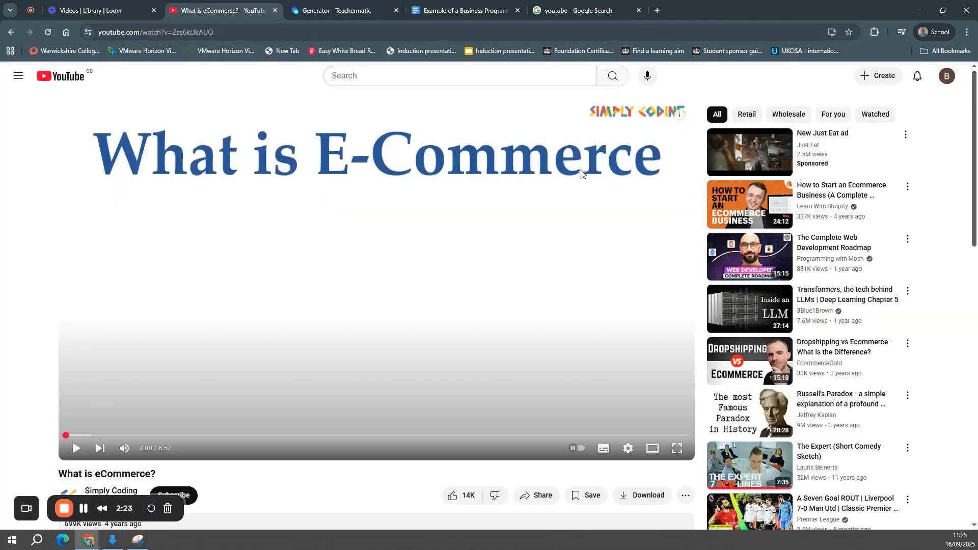
pyautogui.scroll(-5, 88, 283)
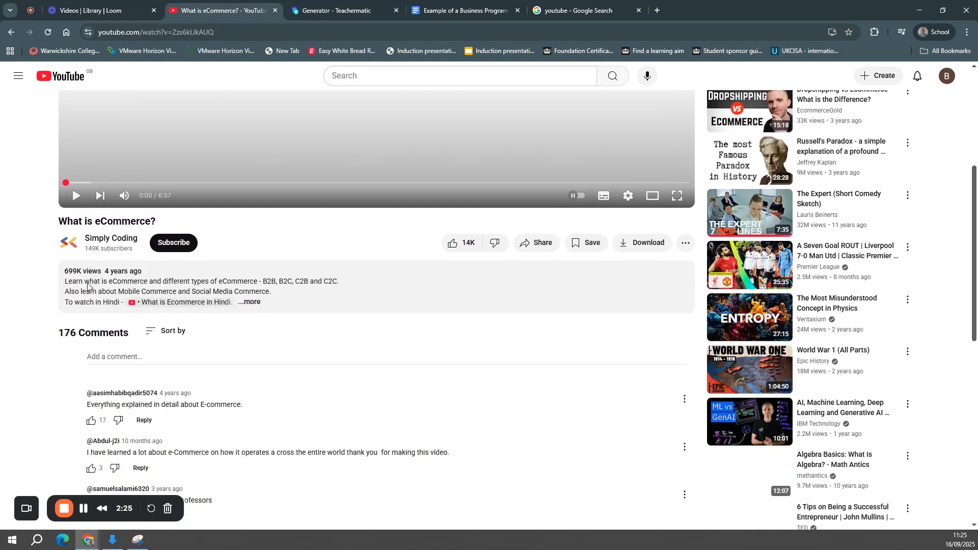
pyautogui.scroll(2, 210, 346)
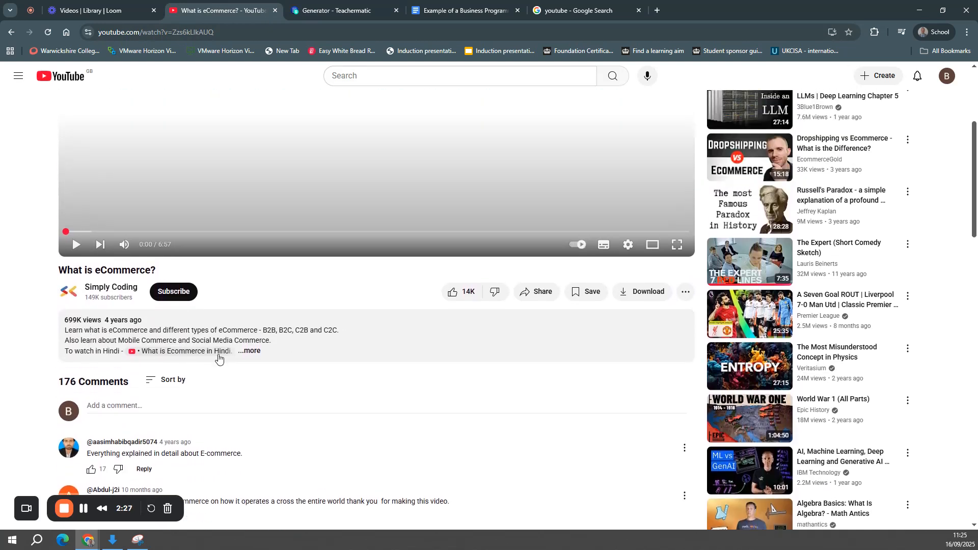
pyautogui.click(253, 352)
pyautogui.scroll(-3, 256, 352)
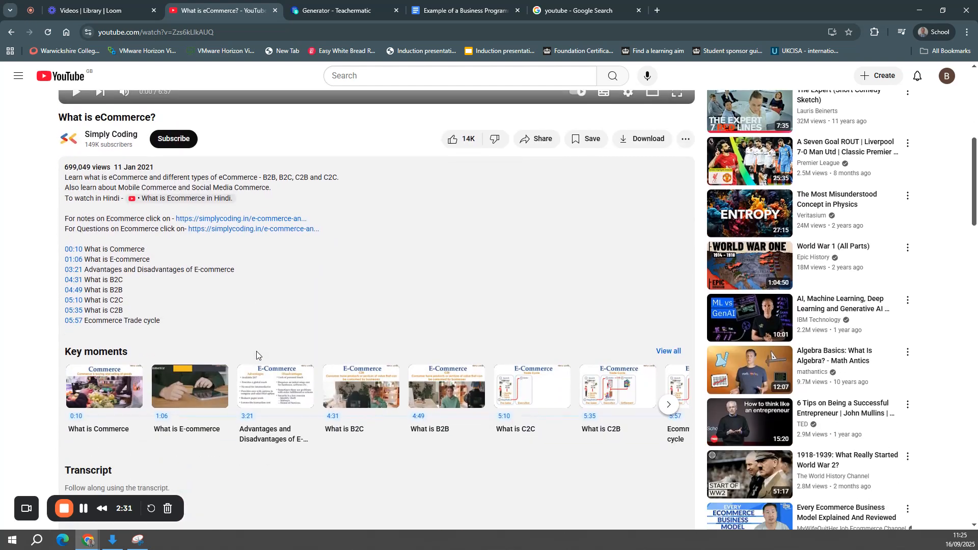
pyautogui.scroll(-3, 255, 354)
pyautogui.scroll(2, 214, 316)
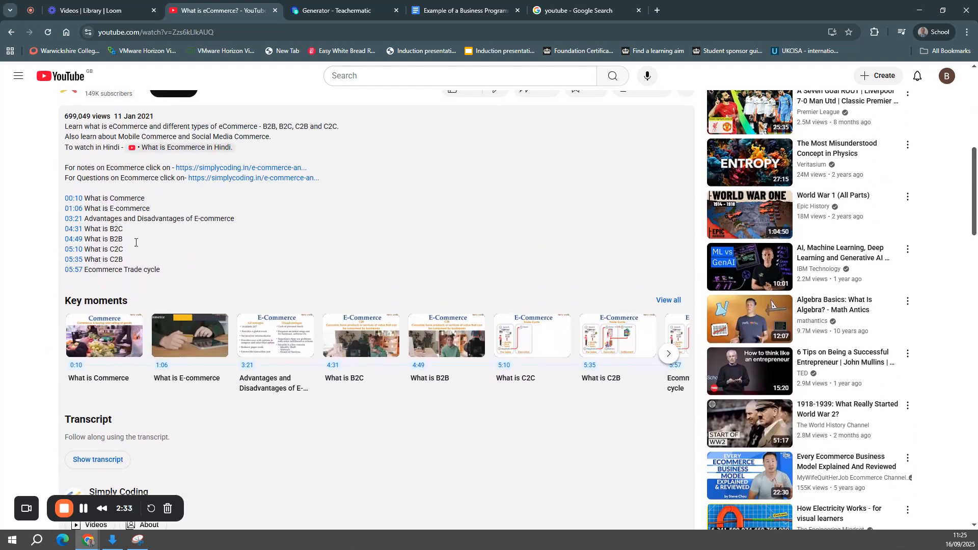
pyautogui.scroll(-3, 138, 268)
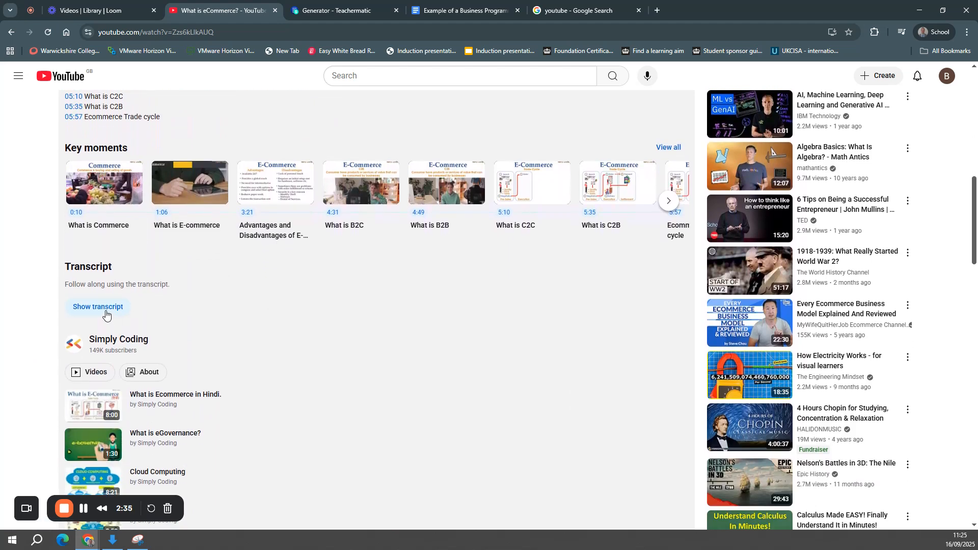
pyautogui.click(97, 307)
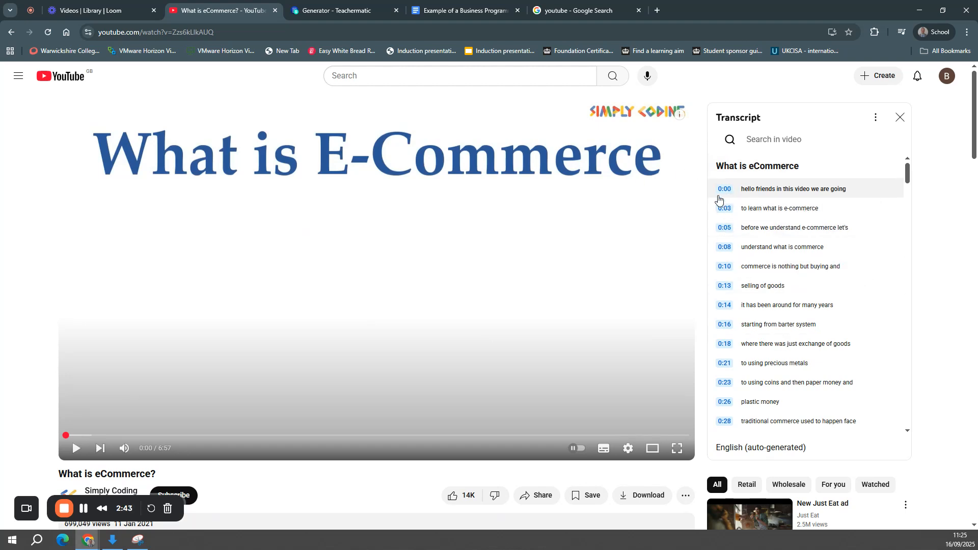
# Hide the transcript's timestamps and copy its text from the opening line through "and also subscribe to our channel thank"
pyautogui.click(875, 118)
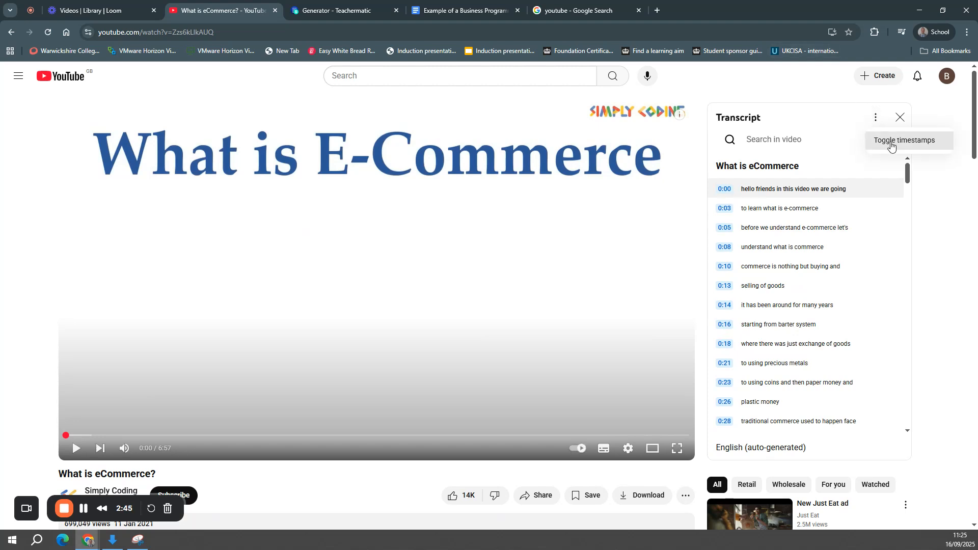
pyautogui.click(890, 145)
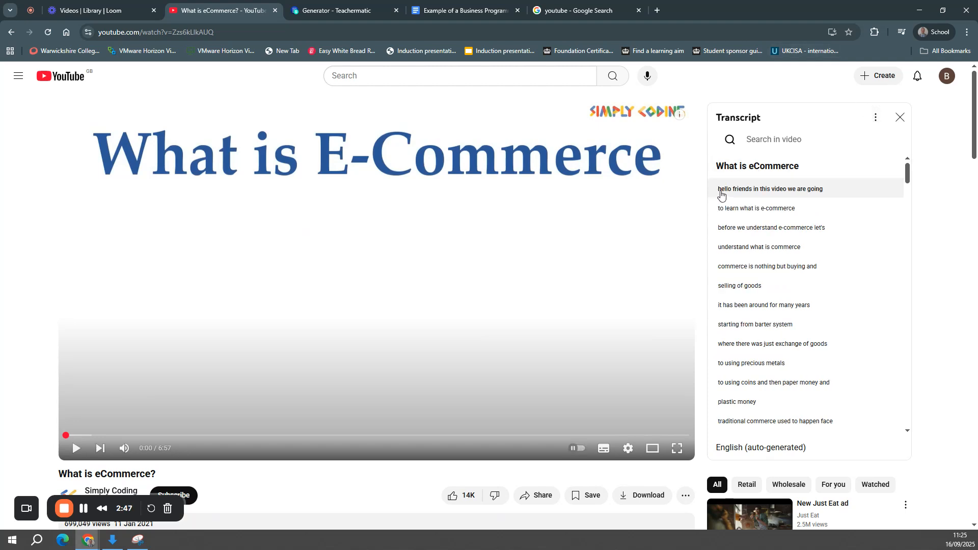
pyautogui.moveTo(719, 189); pyautogui.dragTo(814, 394)
pyautogui.rightClick(814, 393)
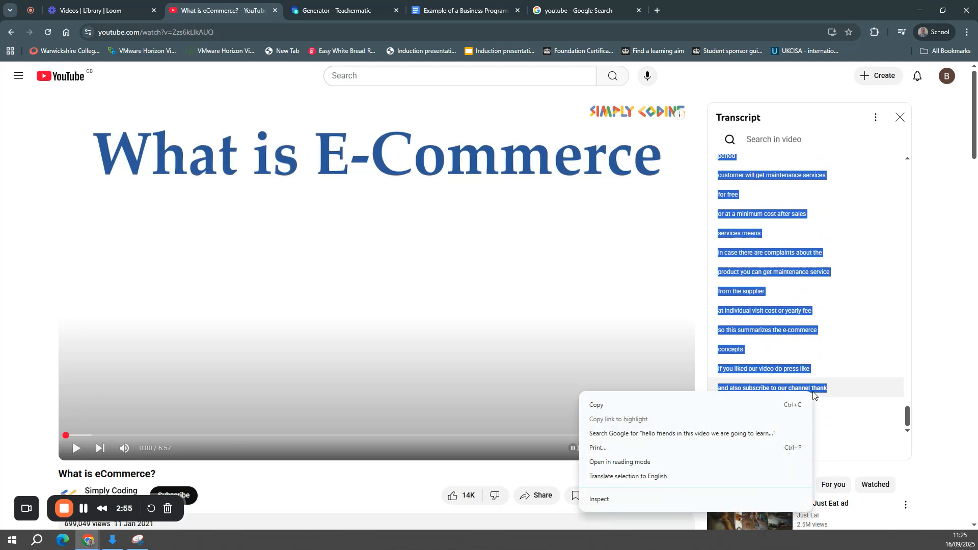
pyautogui.click(721, 410)
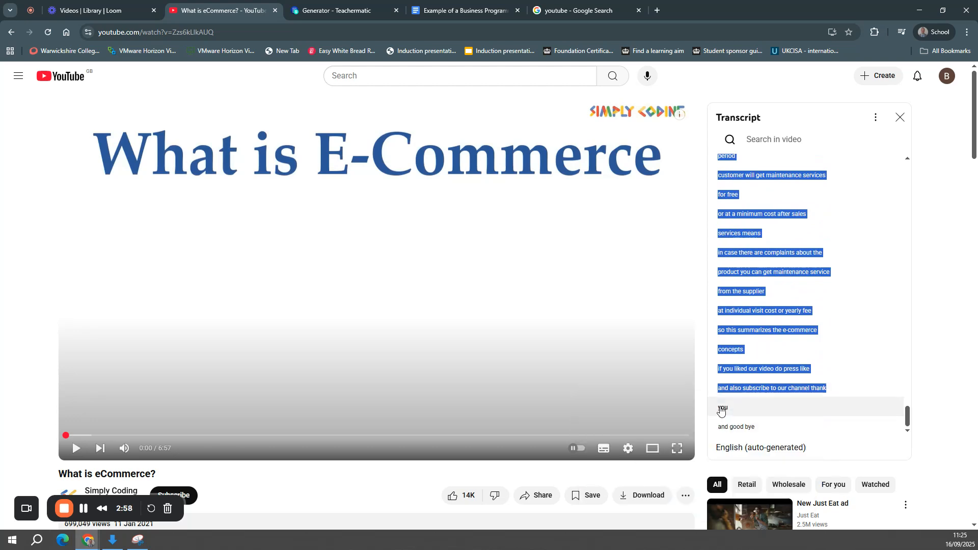
# Switch back to the TeacherMatic generator and paste the copied video transcript as the YouTube transcript guidance
pyautogui.click(333, 13)
pyautogui.click(353, 385)
pyautogui.rightClick(353, 378)
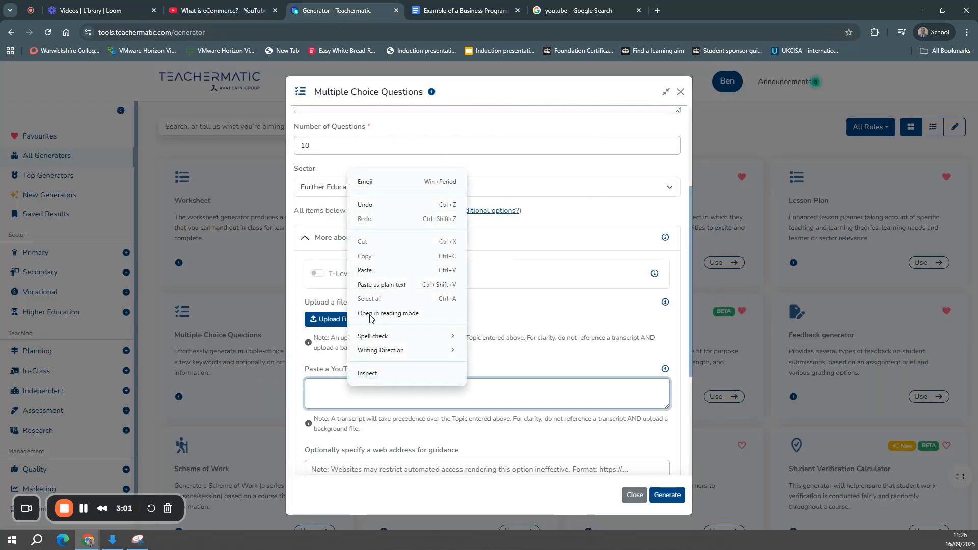
pyautogui.click(380, 270)
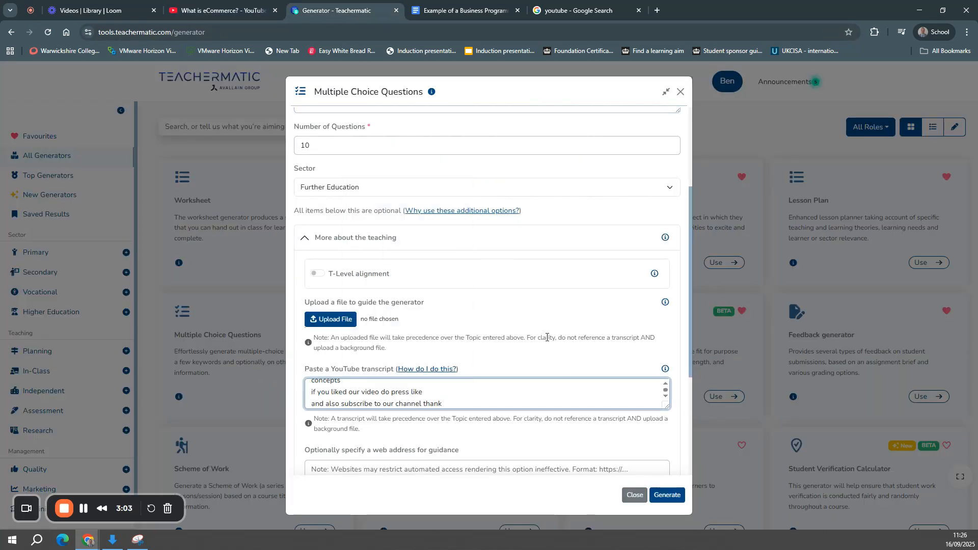
# Review the topic, area of study, question count, sector and transcript settings, and generate the multiple choice questions
pyautogui.scroll(-2, 620, 366)
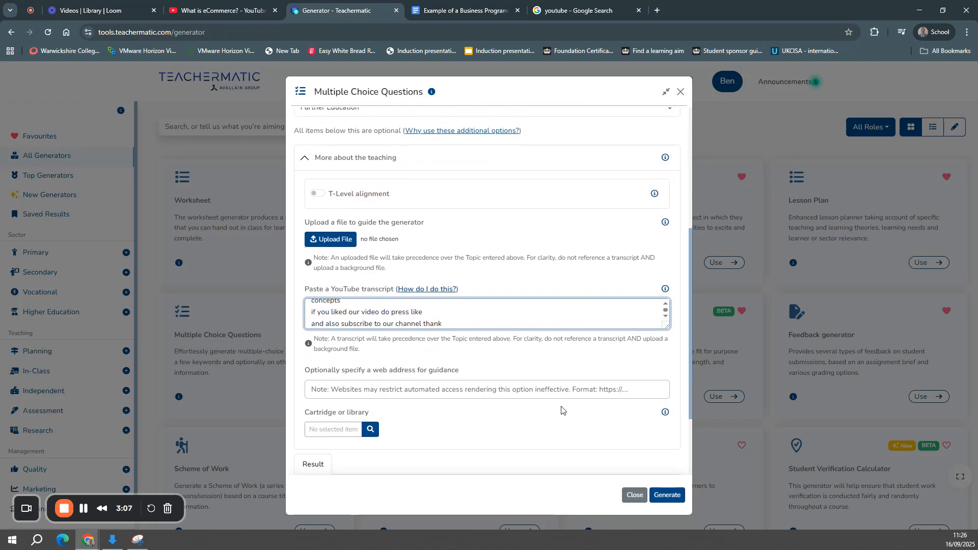
pyautogui.scroll(4, 563, 410)
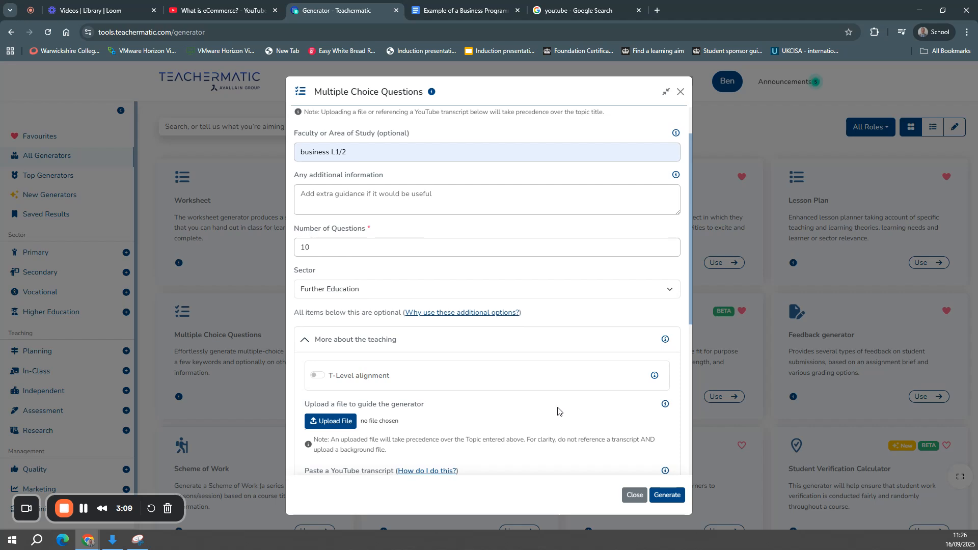
pyautogui.scroll(1, 559, 410)
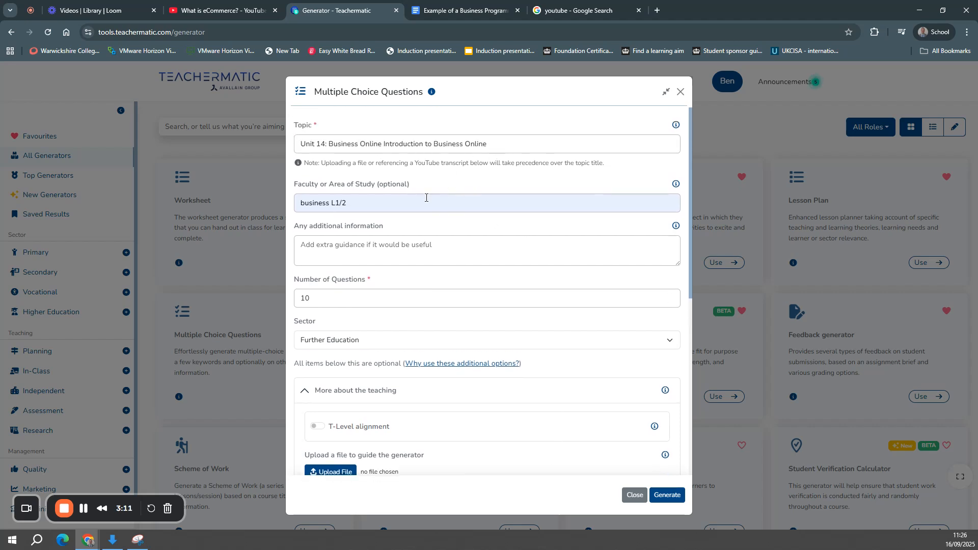
pyautogui.scroll(-4, 466, 332)
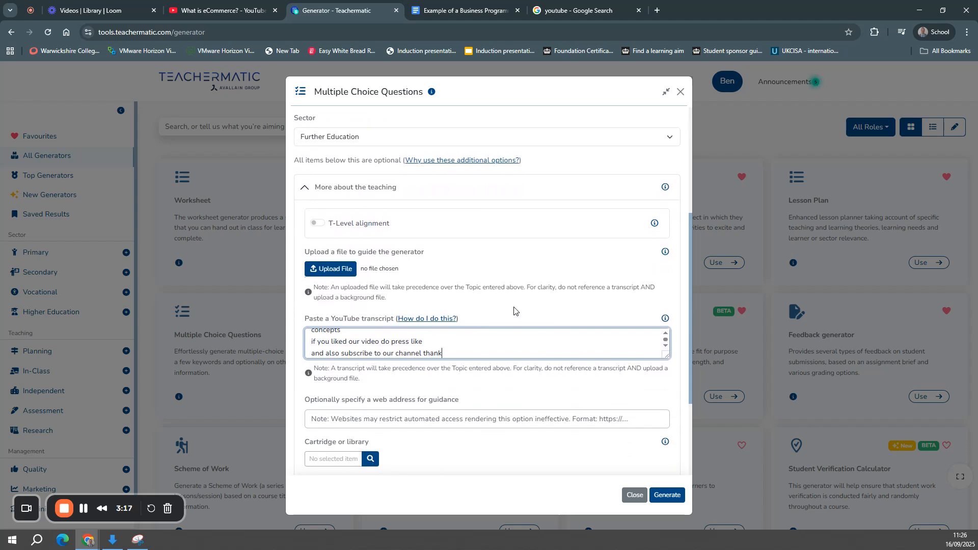
pyautogui.scroll(4, 375, 237)
pyautogui.scroll(-5, 433, 322)
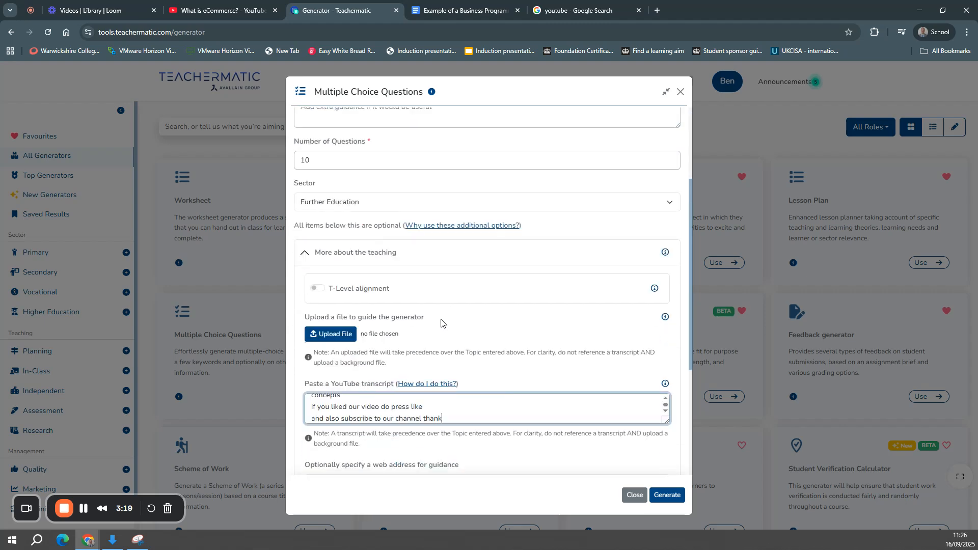
pyautogui.scroll(-2, 415, 335)
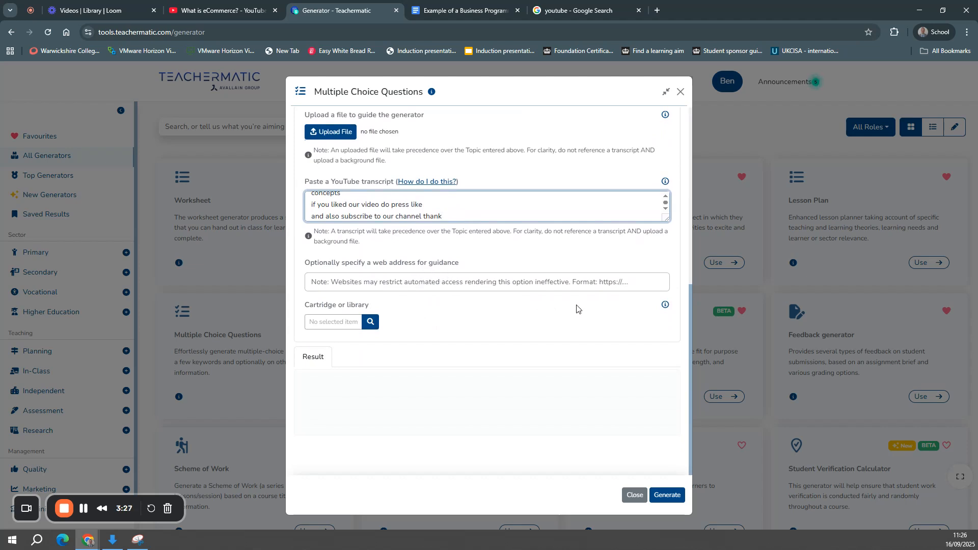
pyautogui.click(671, 495)
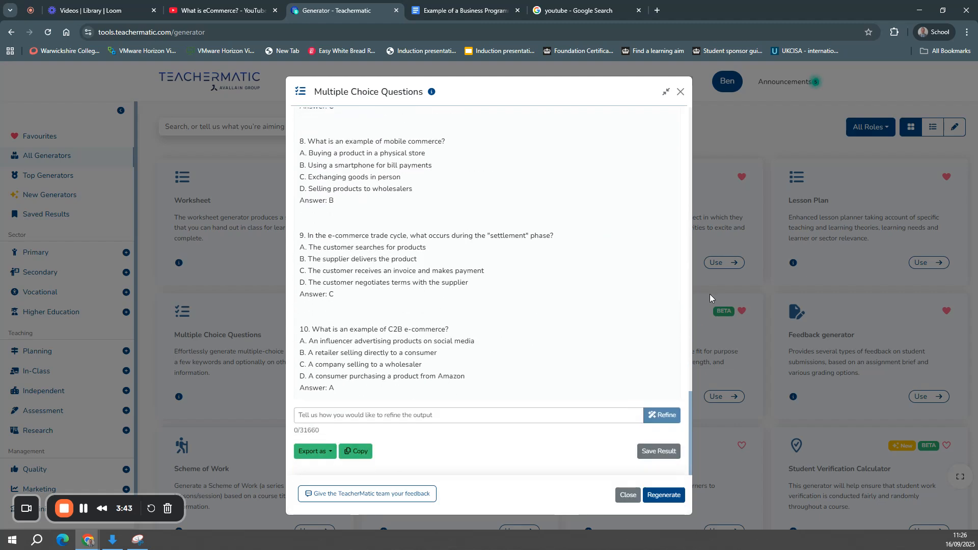
# Examine the generated multiple choice questions, their answer options and the marked answers from question 1 through 10
pyautogui.scroll(12, 520, 313)
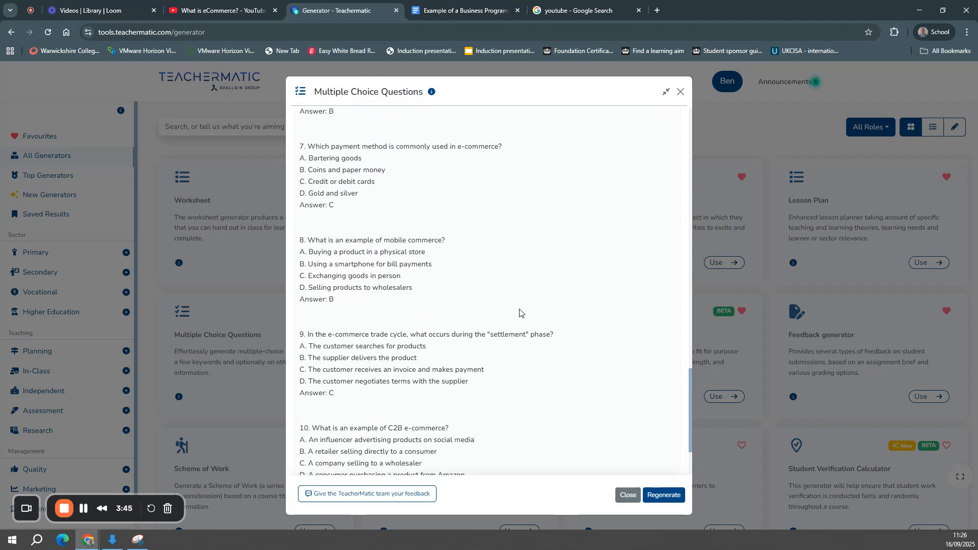
pyautogui.scroll(4, 465, 347)
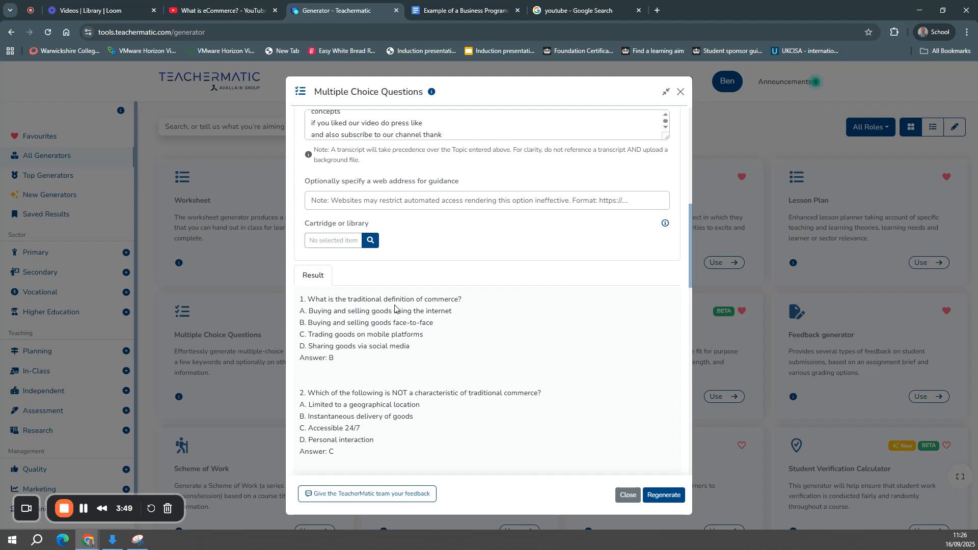
pyautogui.scroll(-6, 367, 357)
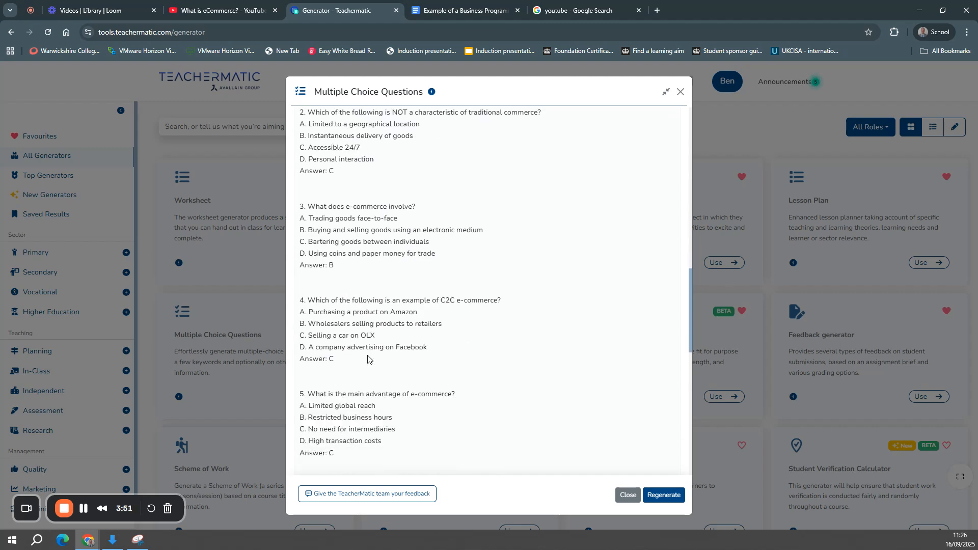
pyautogui.scroll(-10, 369, 355)
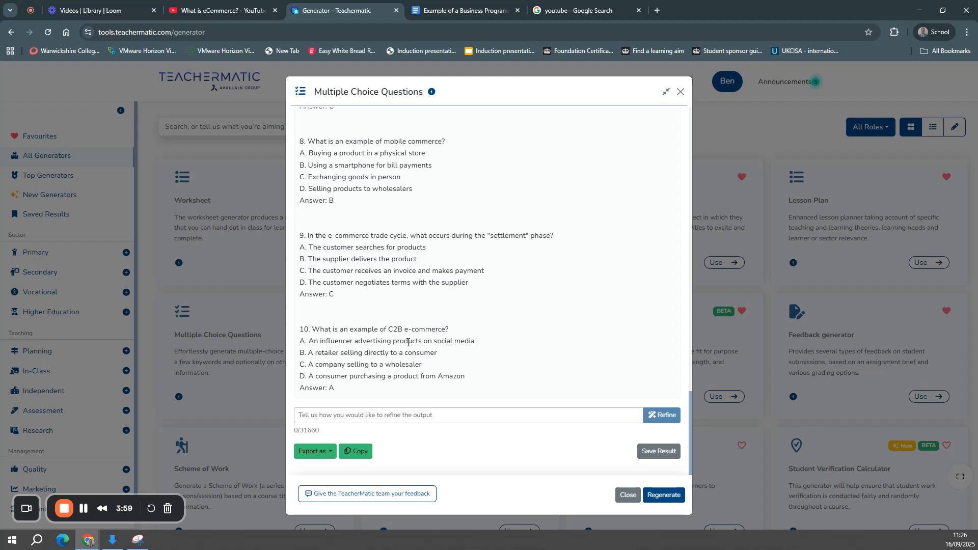
pyautogui.scroll(4, 405, 363)
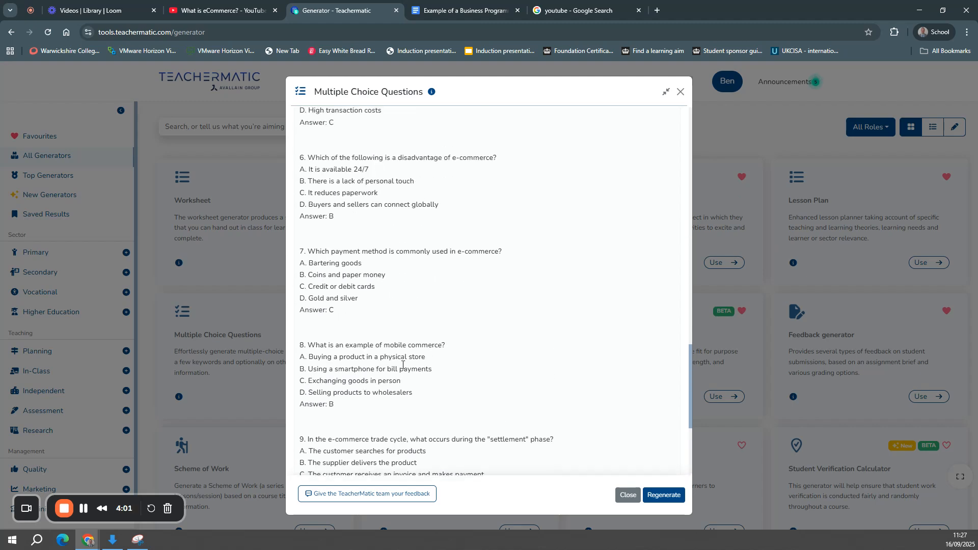
pyautogui.scroll(-4, 434, 380)
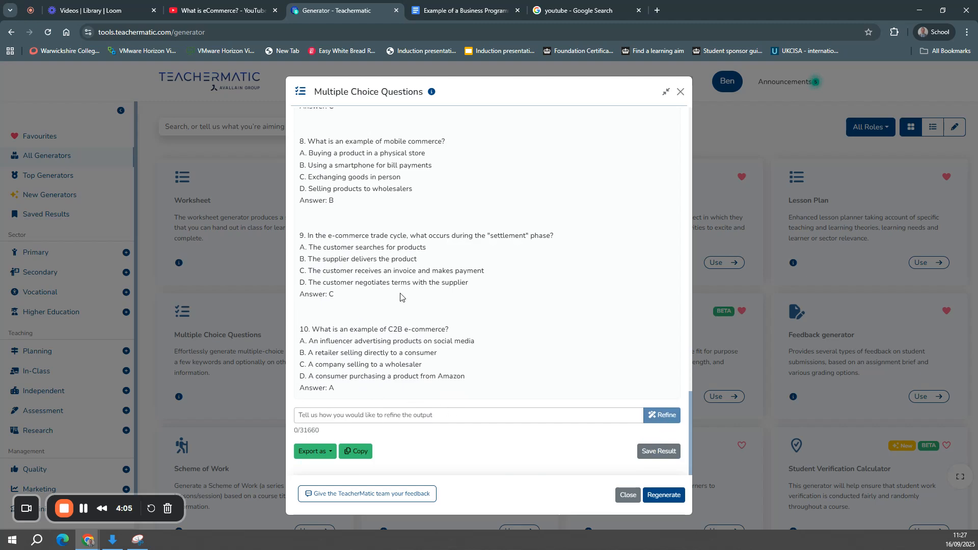
pyautogui.scroll(7, 459, 403)
pyautogui.scroll(-7, 457, 400)
# Copy the generated questions and save the result in the Business folder
pyautogui.click(359, 452)
pyautogui.click(651, 453)
pyautogui.click(387, 311)
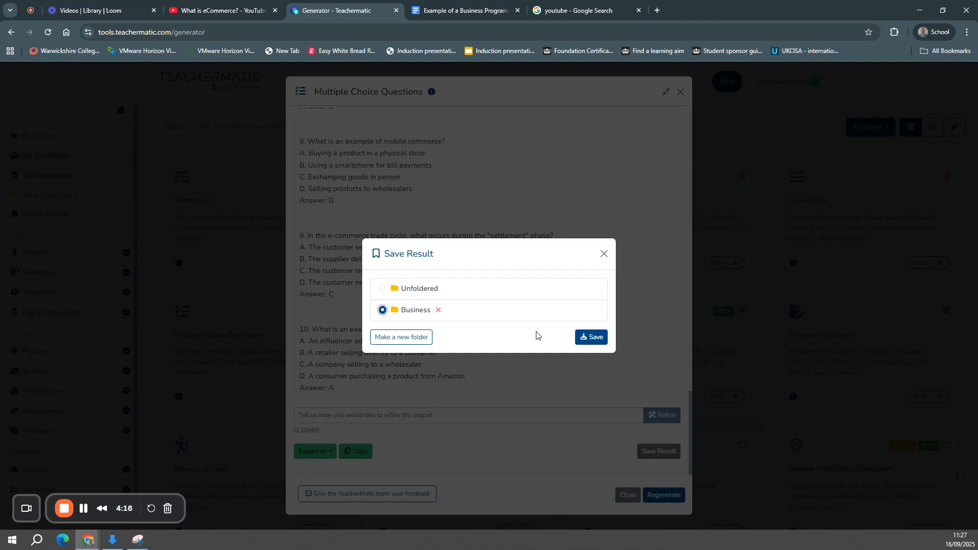
pyautogui.click(593, 338)
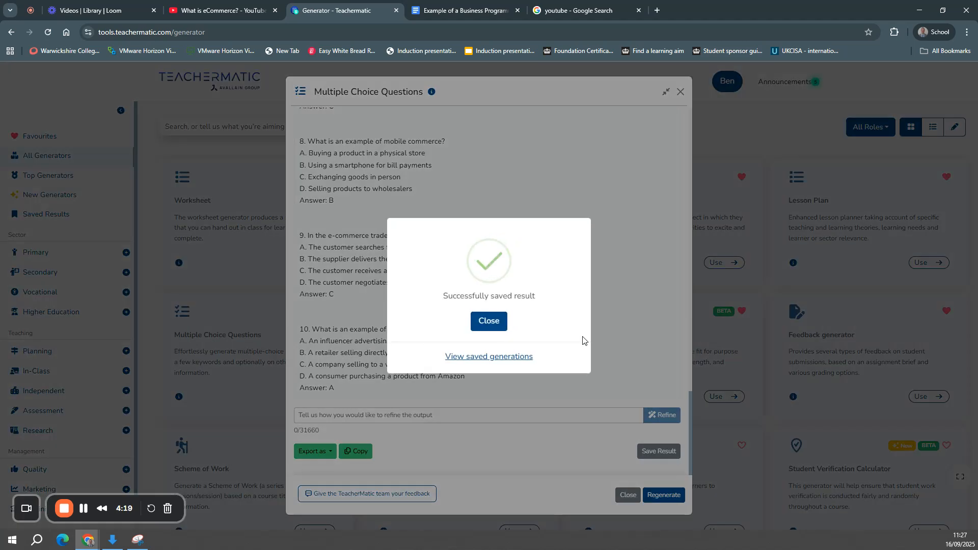
pyautogui.click(493, 326)
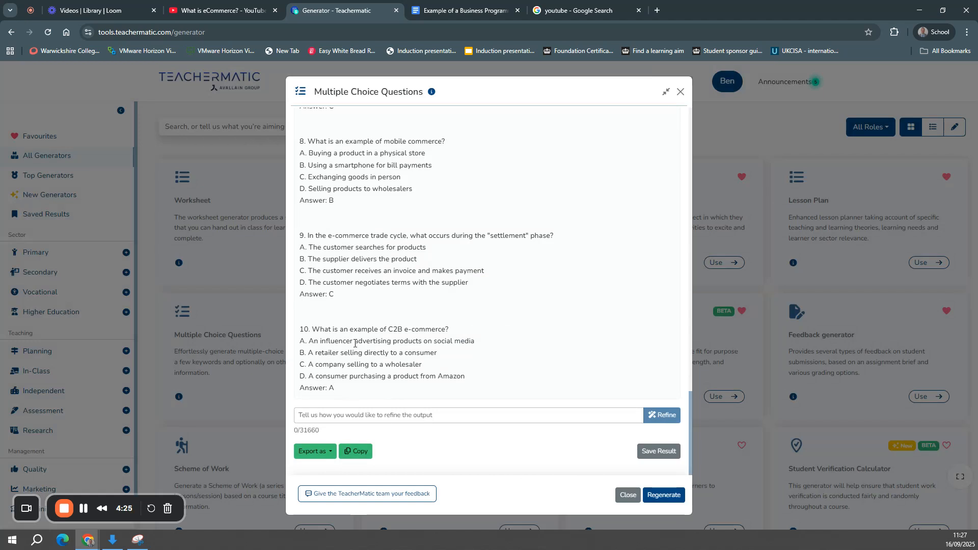
# Export the questions as a Google Form and open the exported form
pyautogui.click(328, 458)
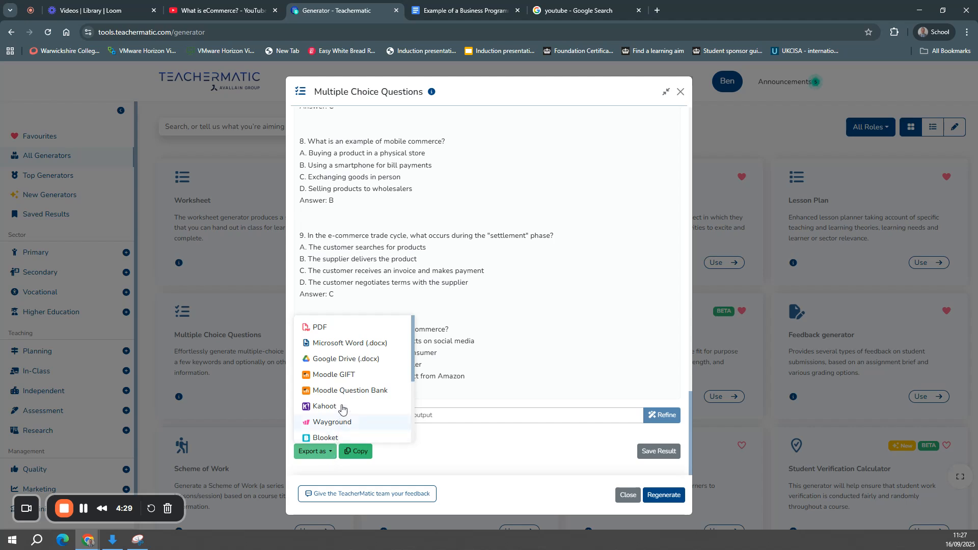
pyautogui.scroll(-3, 349, 372)
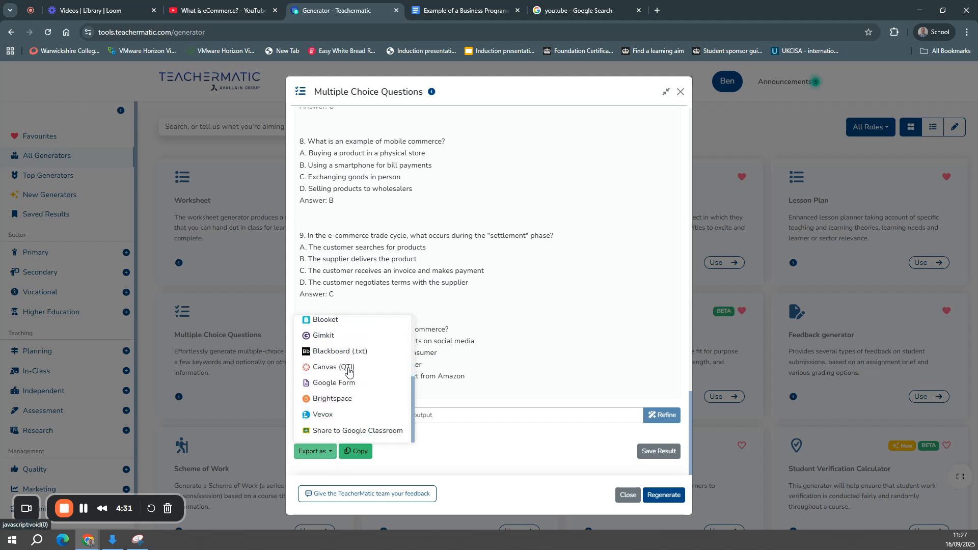
pyautogui.click(334, 383)
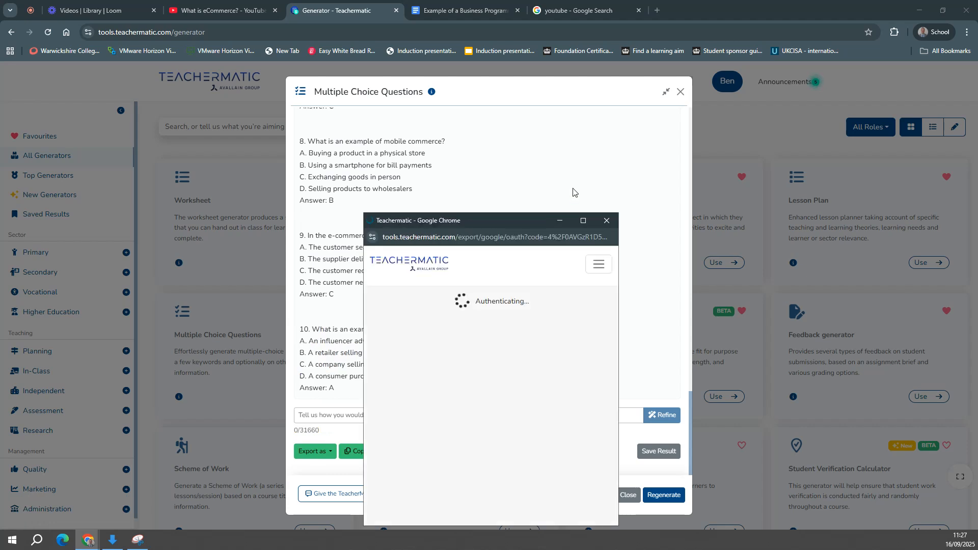
pyautogui.moveTo(541, 223); pyautogui.dragTo(545, 167)
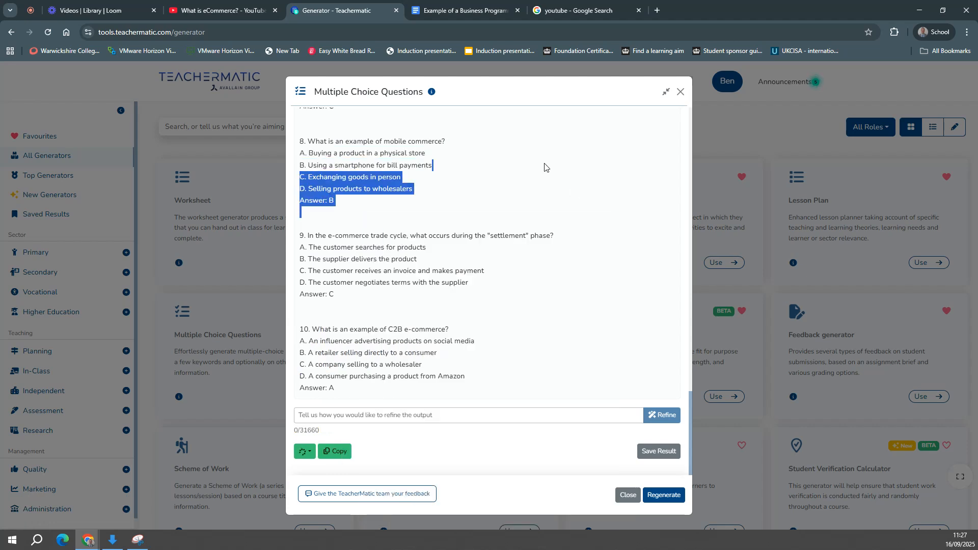
pyautogui.click(88, 540)
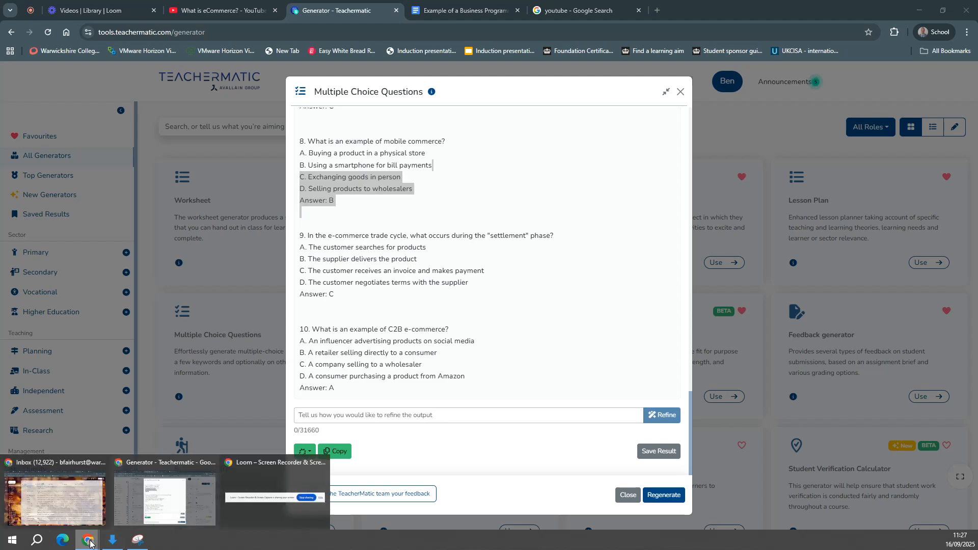
pyautogui.click(179, 509)
pyautogui.click(88, 540)
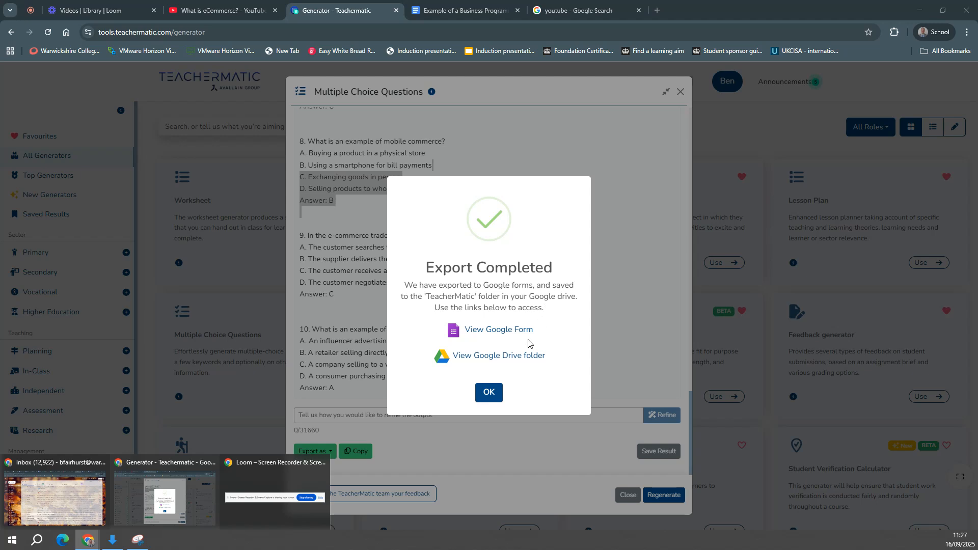
pyautogui.click(497, 331)
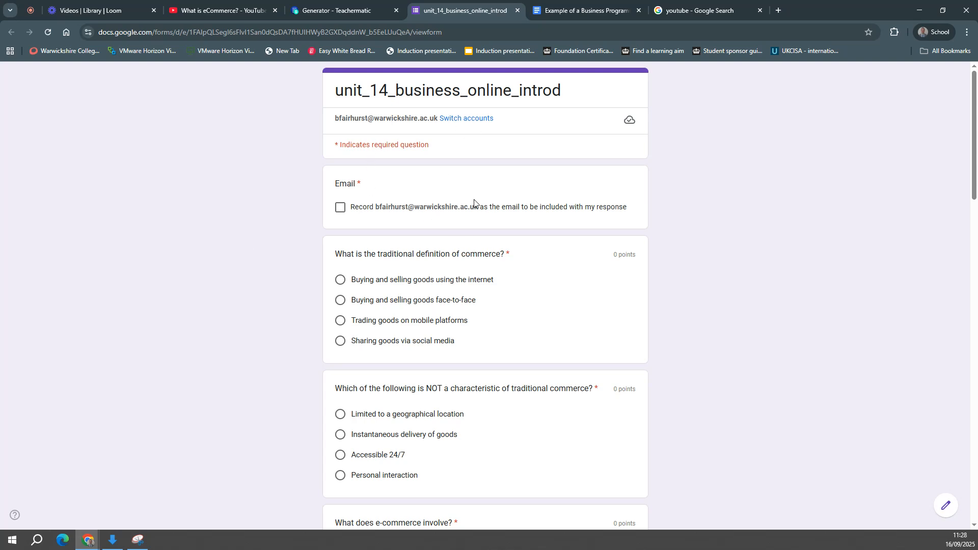
# Examine the exported form's email field, its multiple choice questions and the submission options at the end
pyautogui.scroll(-10, 304, 234)
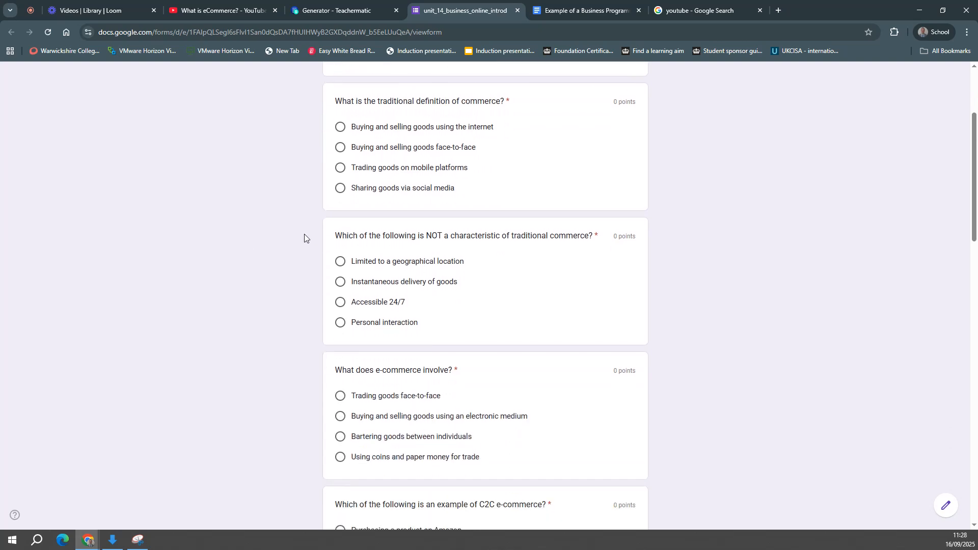
pyautogui.scroll(-11, 304, 234)
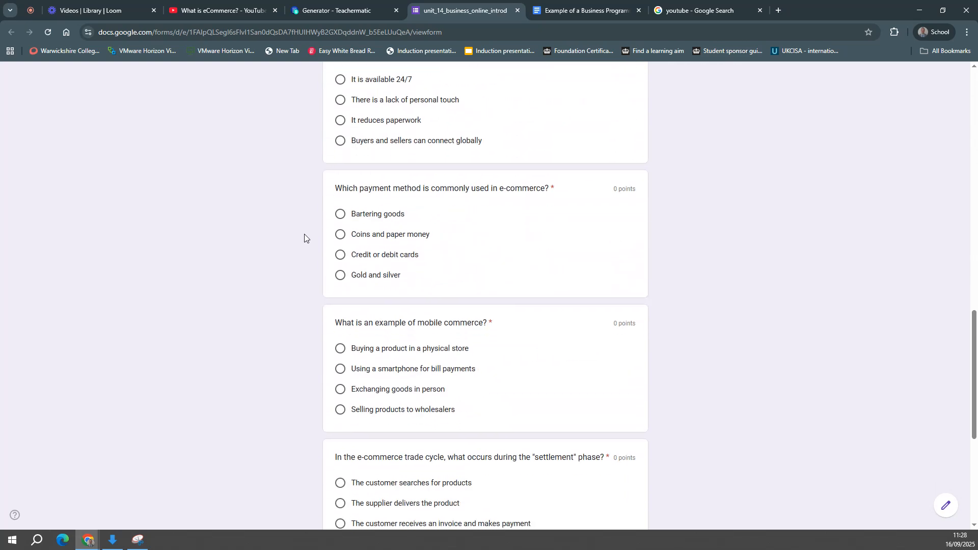
pyautogui.scroll(20, 644, 332)
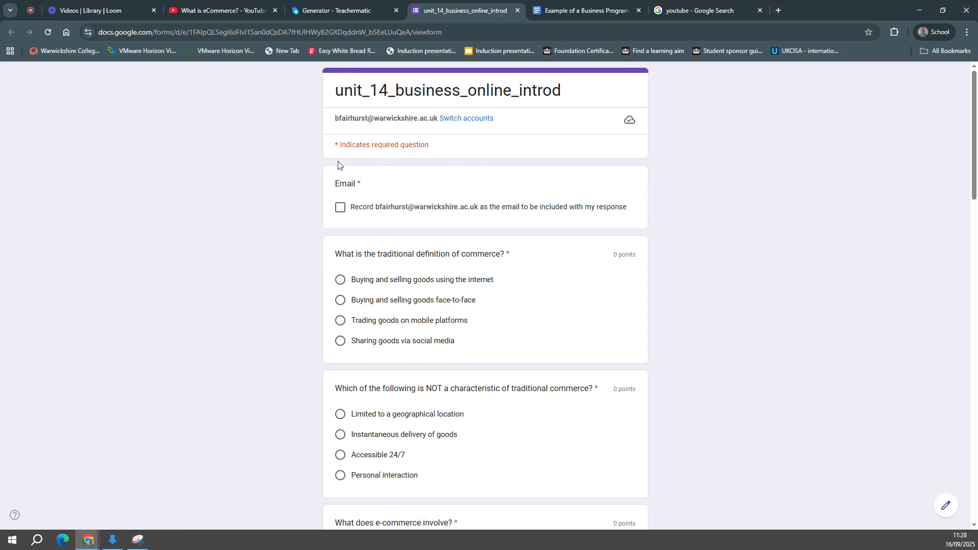
pyautogui.scroll(-20, 178, 363)
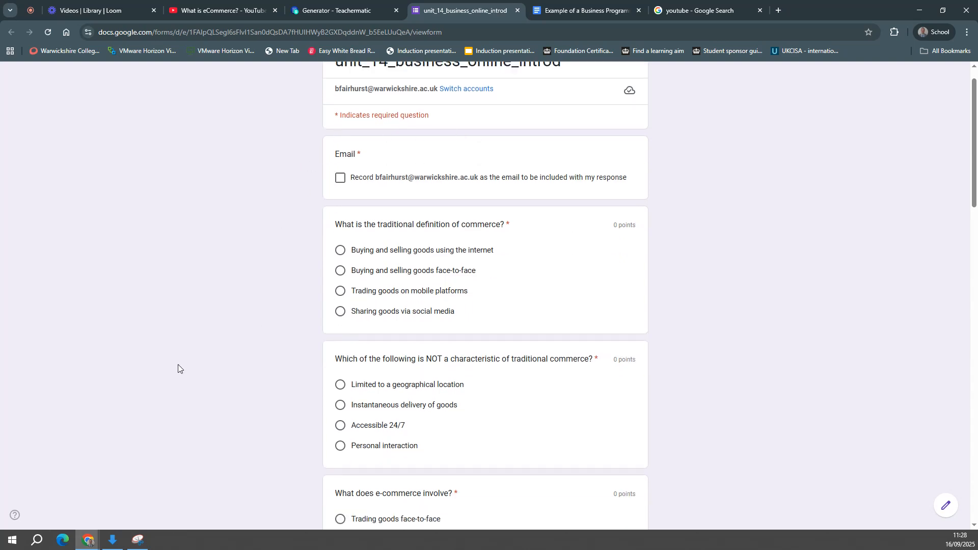
pyautogui.scroll(-5, 179, 361)
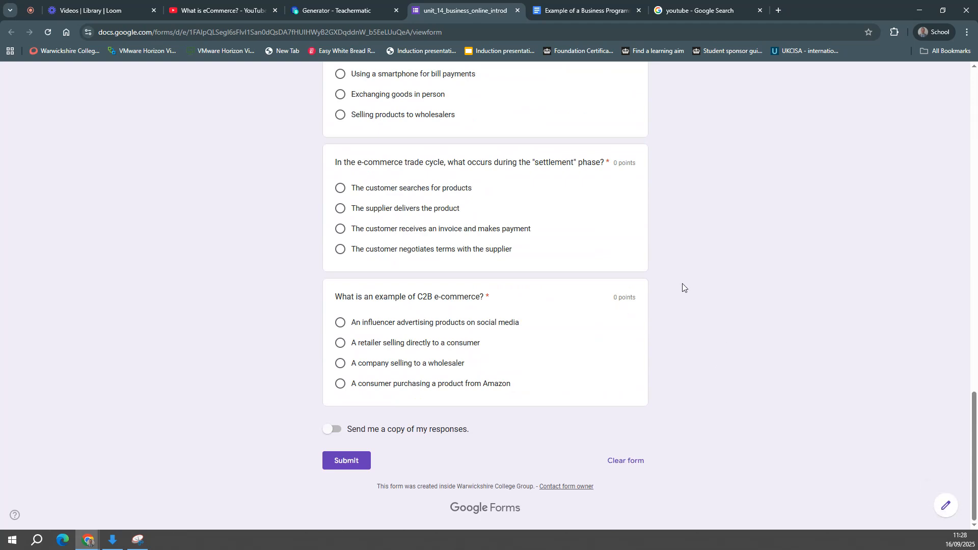
pyautogui.scroll(3, 744, 360)
pyautogui.scroll(-3, 745, 360)
pyautogui.scroll(2, 756, 460)
pyautogui.scroll(16, 756, 460)
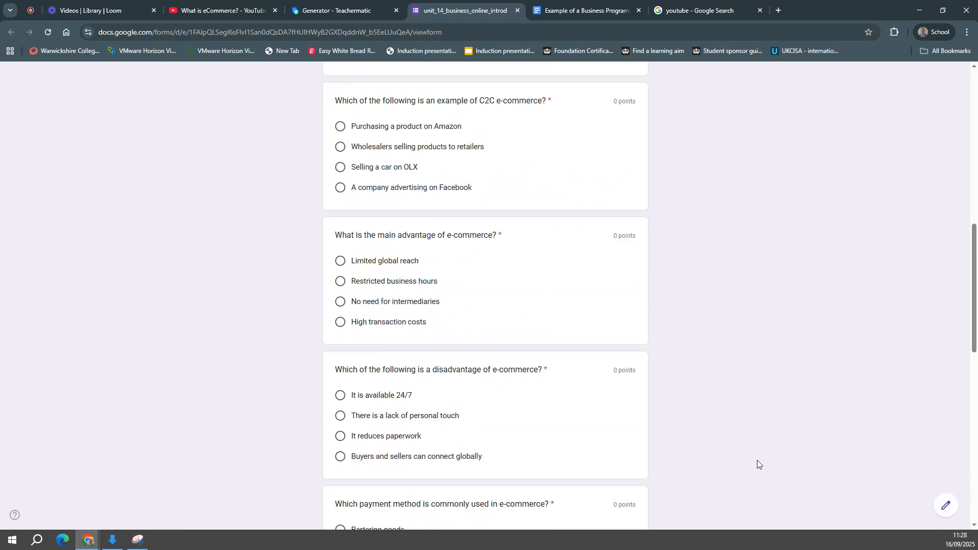
pyautogui.scroll(-1, 756, 460)
# Open the form for editing and change its title to "Online Business - Introduction"
pyautogui.click(955, 504)
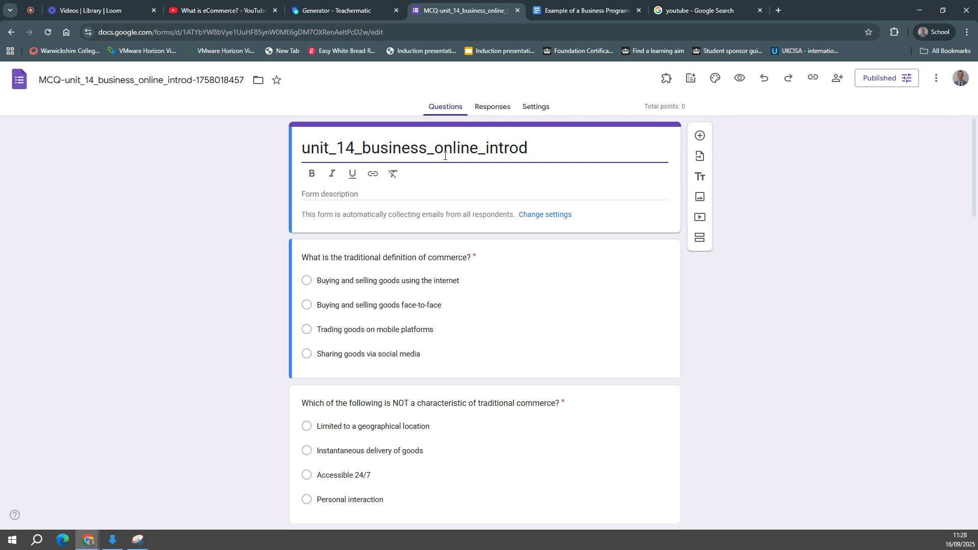
pyautogui.moveTo(565, 149); pyautogui.dragTo(243, 153)
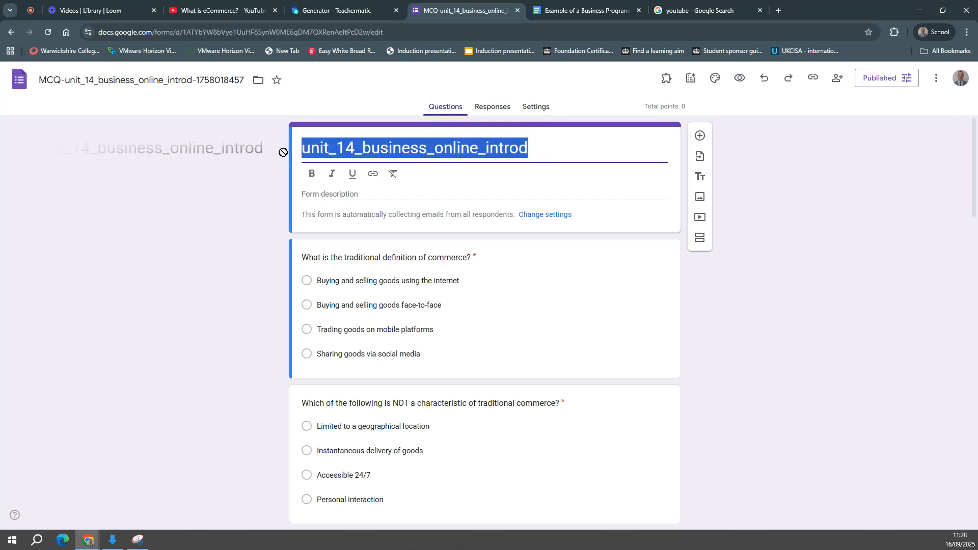
pyautogui.write('Online Busui')
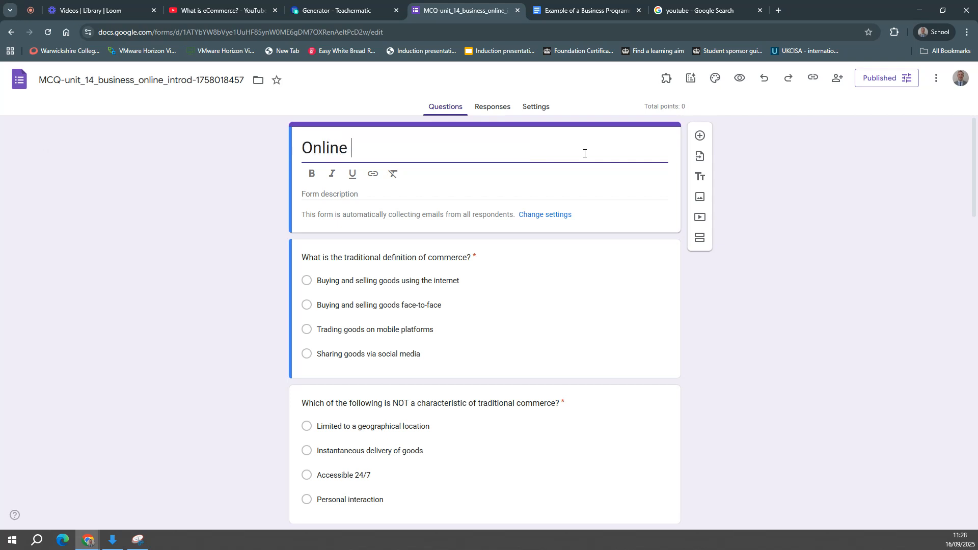
pyautogui.press('BackSpace')
pyautogui.write('iness - Introduction')
pyautogui.click(808, 230)
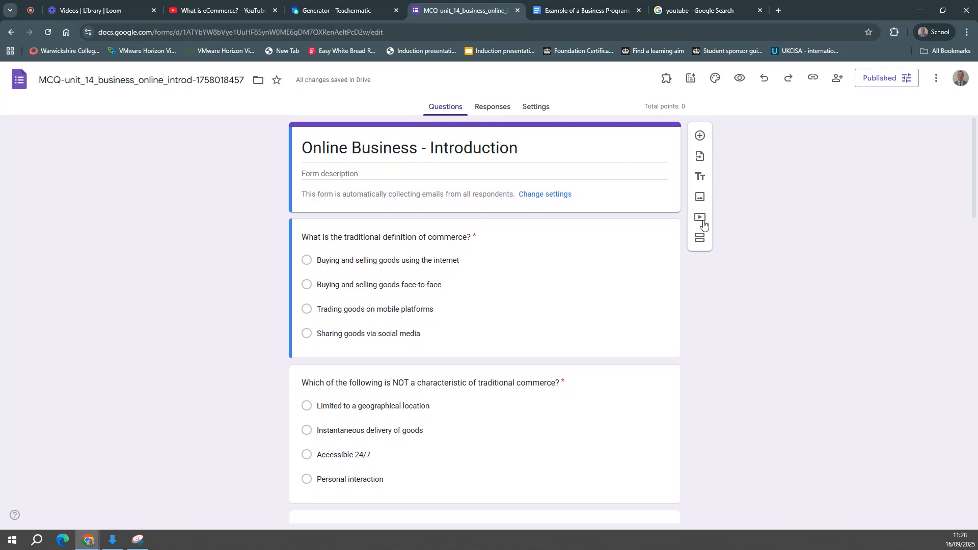
# Copy the web address of the "What is eCommerce?" YouTube video and return to the form
pyautogui.click(219, 10)
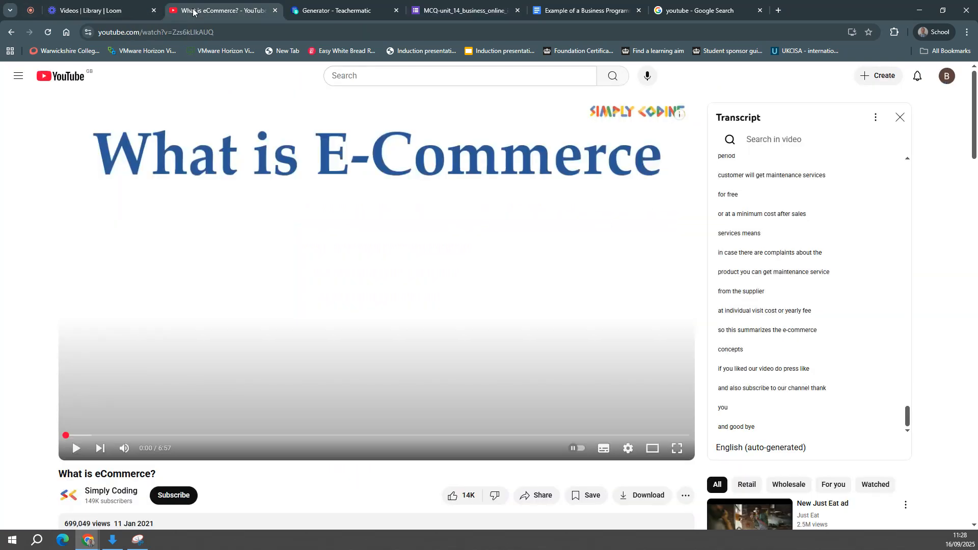
pyautogui.click(276, 29)
pyautogui.hotkey('ctrl', 'c')
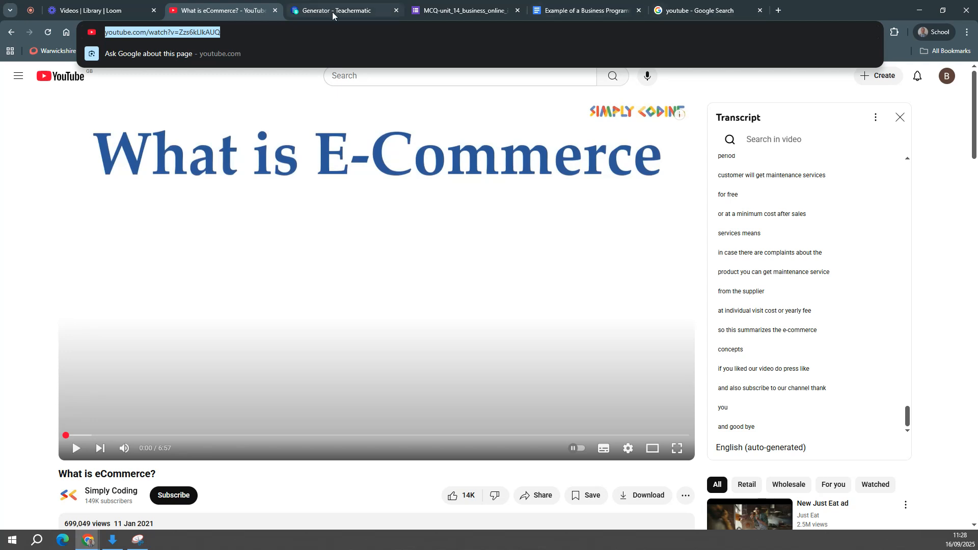
pyautogui.click(461, 10)
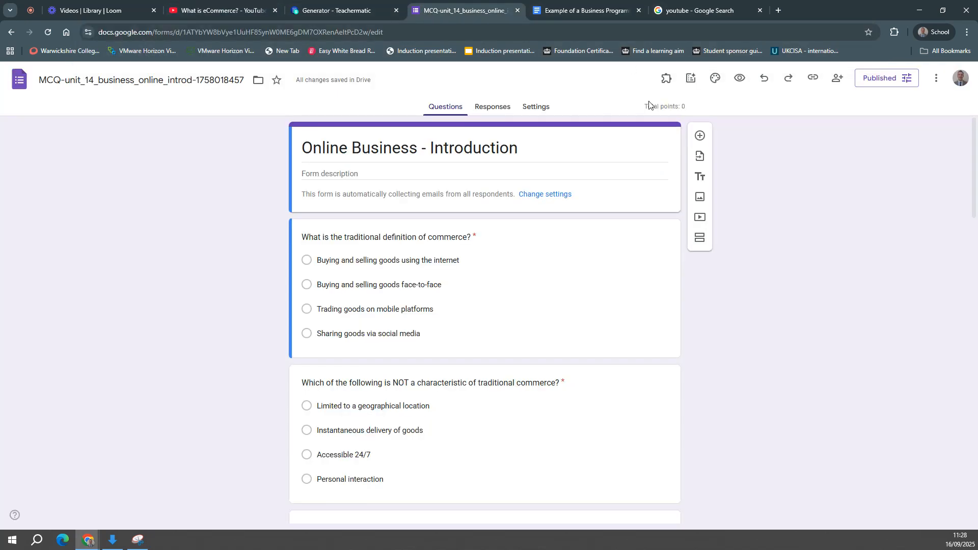
# Insert the "What is eCommerce?" video from the copied link into the form above the first question
pyautogui.click(699, 218)
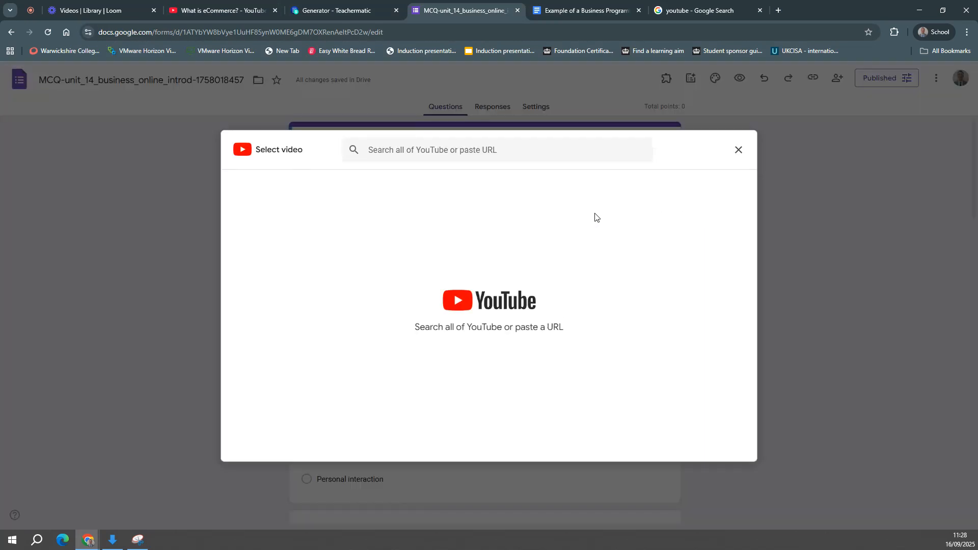
pyautogui.click(503, 155)
pyautogui.hotkey('ctrl', 'v')
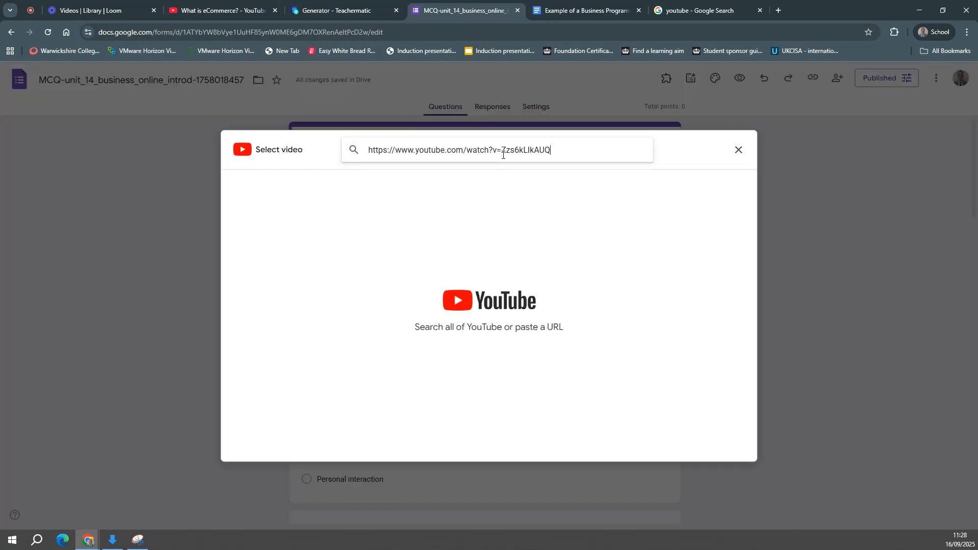
pyautogui.press('Return')
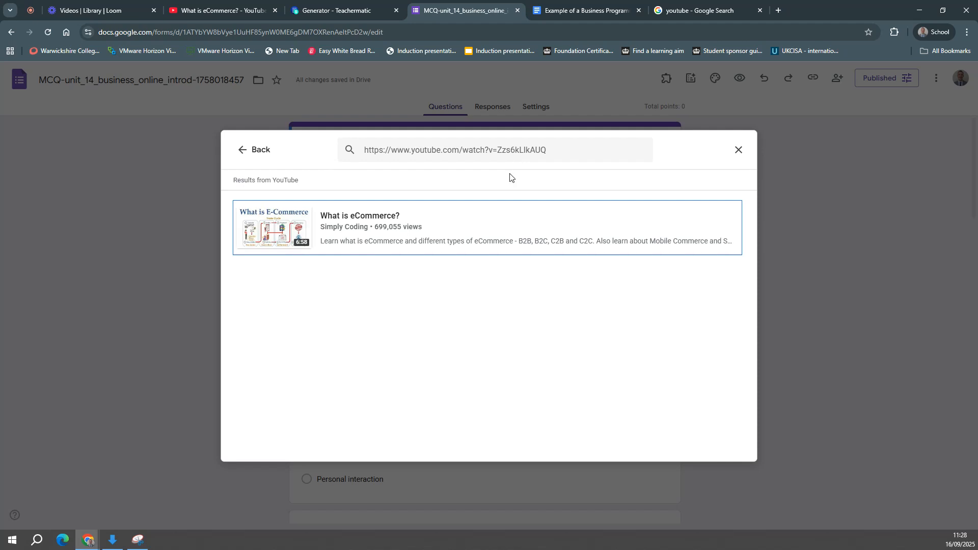
pyautogui.click(374, 231)
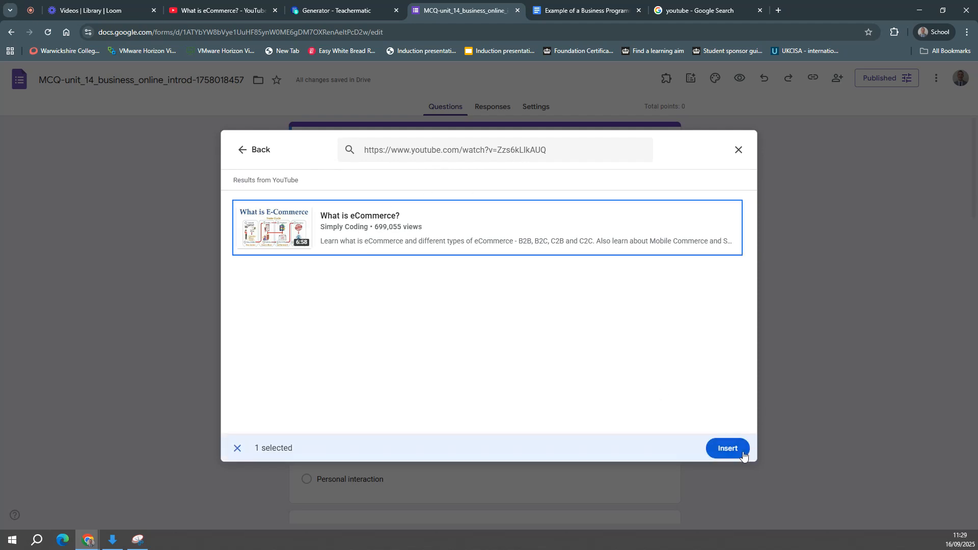
pyautogui.click(727, 448)
pyautogui.click(160, 276)
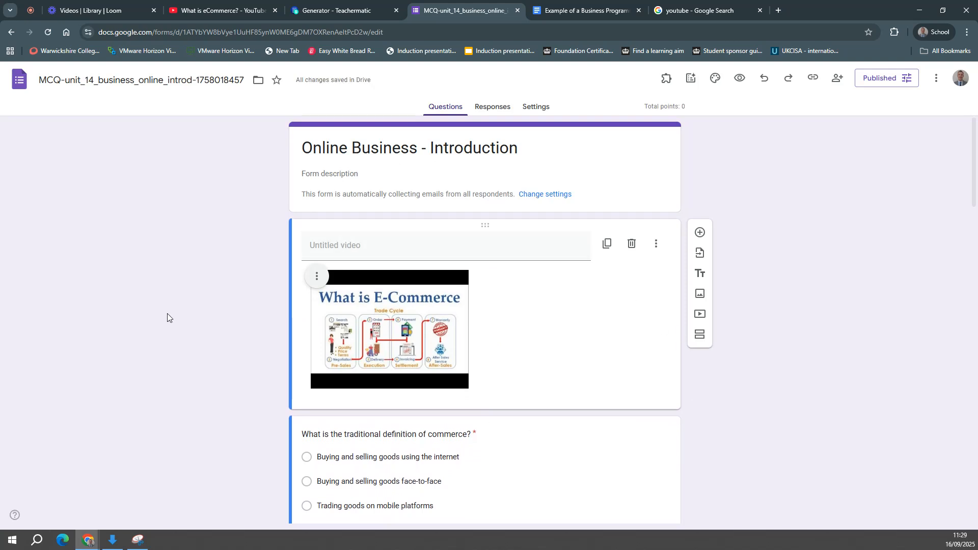
# Check the form's published options for accepting responses and responders, and close them without saving
pyautogui.scroll(-1, 167, 314)
pyautogui.scroll(1, 167, 313)
pyautogui.click(881, 78)
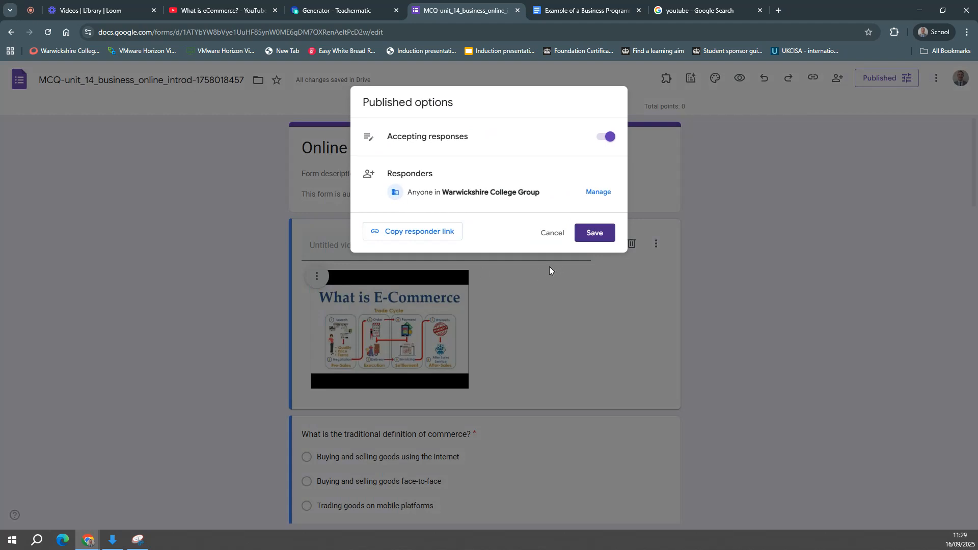
pyautogui.click(551, 235)
# Review the edited form from its title and embedded video through the multiple choice questions
pyautogui.scroll(-2, 791, 370)
pyautogui.scroll(2, 791, 370)
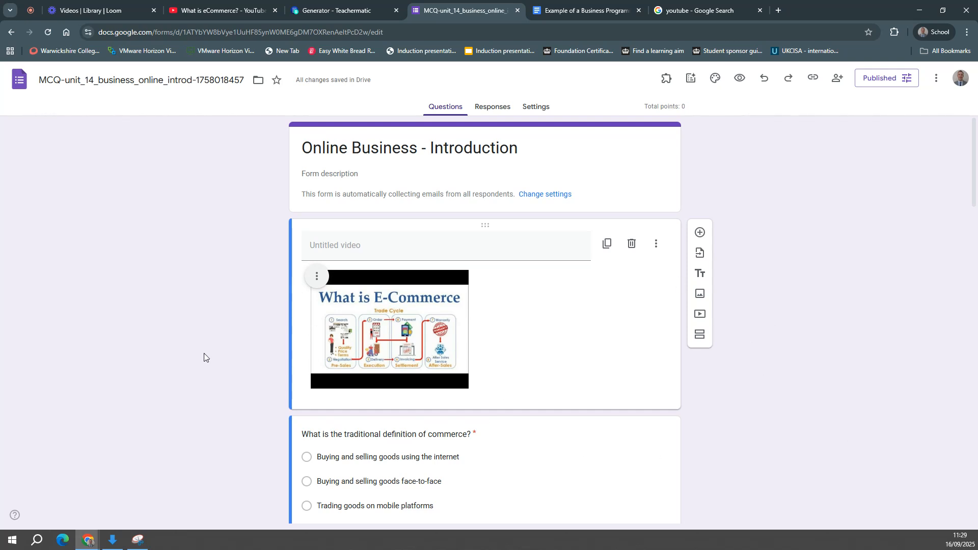
pyautogui.scroll(-1, 205, 364)
pyautogui.scroll(-15, 204, 364)
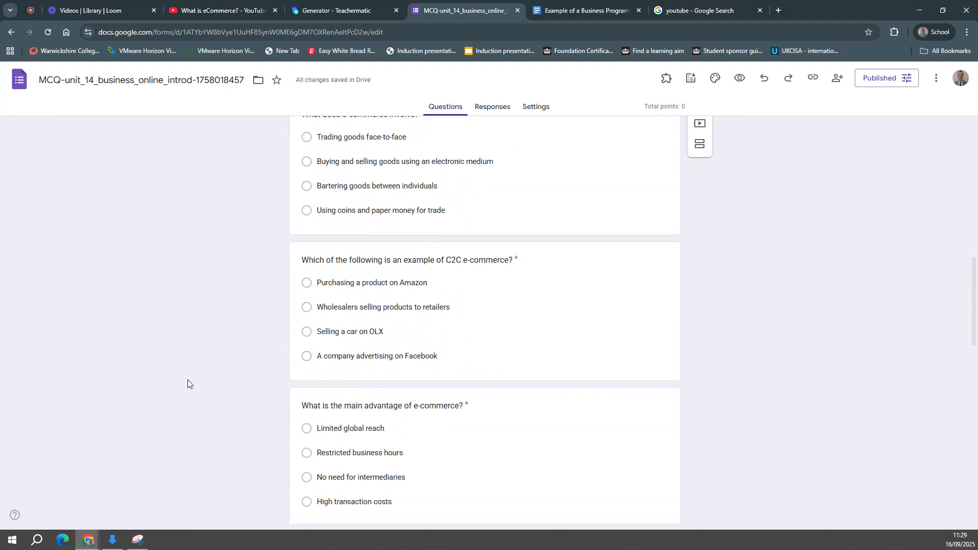
pyautogui.scroll(-10, 188, 380)
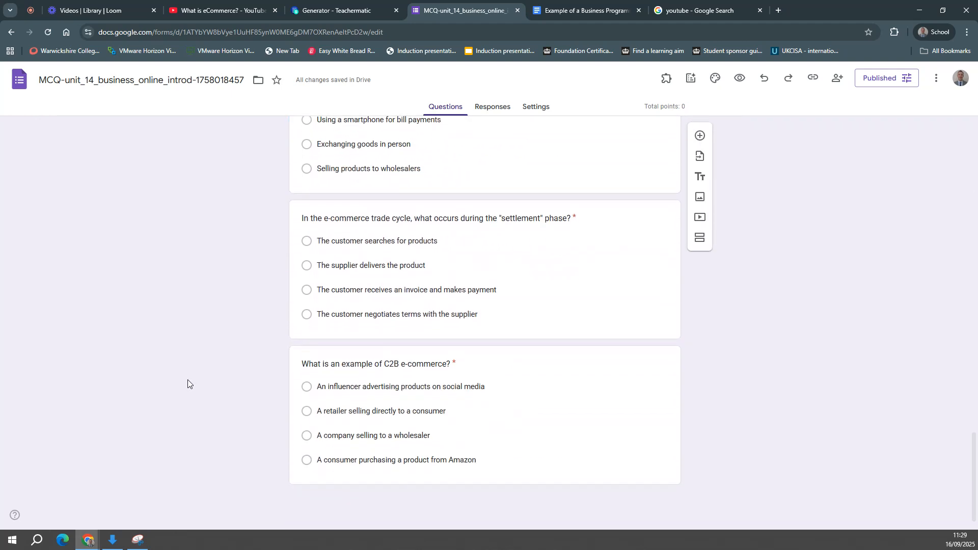
pyautogui.scroll(5, 188, 380)
pyautogui.scroll(15, 188, 379)
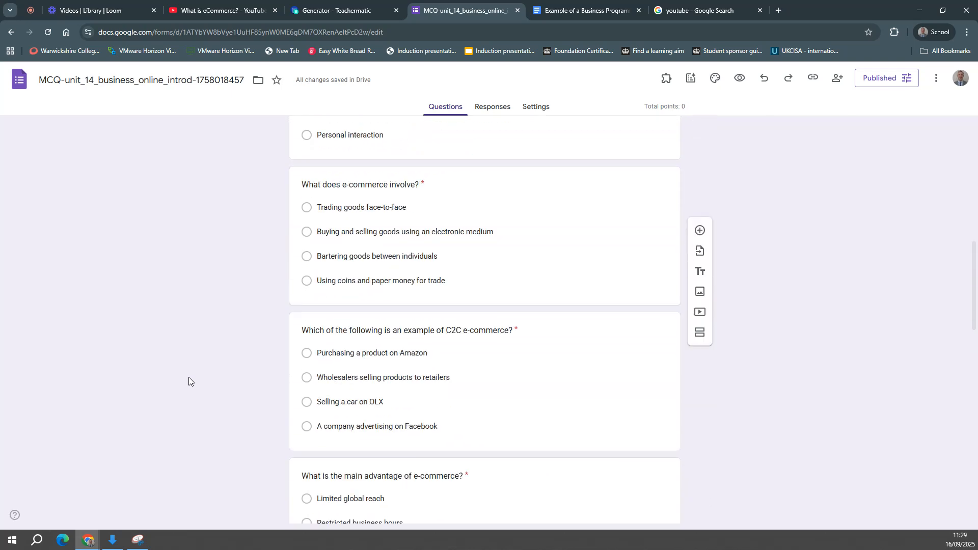
pyautogui.scroll(3, 188, 377)
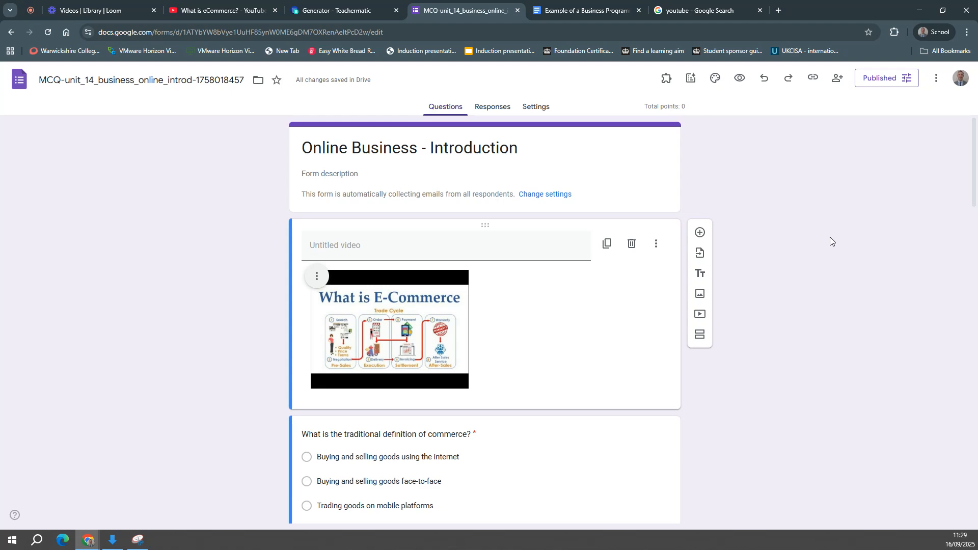
pyautogui.scroll(-8, 830, 237)
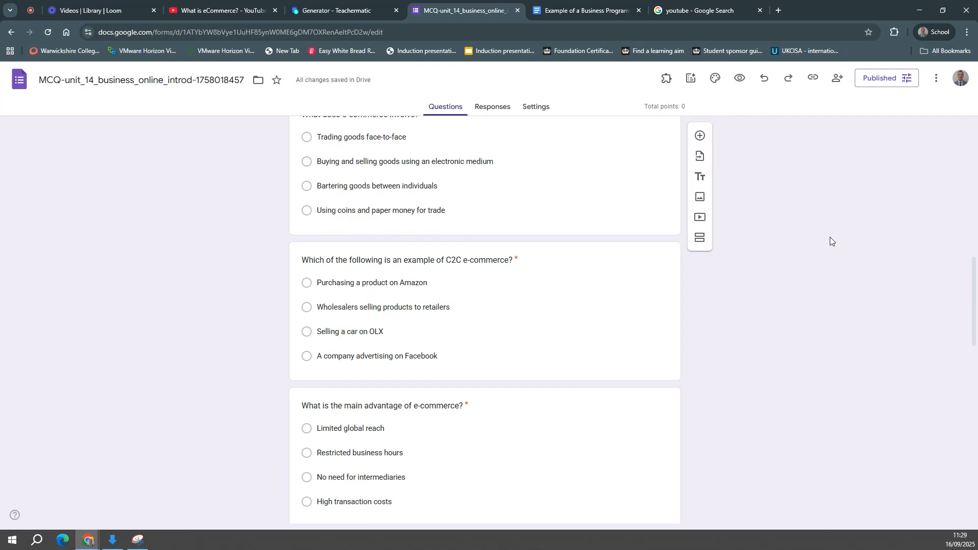
pyautogui.scroll(-4, 830, 237)
# Switch back to the TeacherMatic generator and dismiss the export confirmation
pyautogui.click(348, 9)
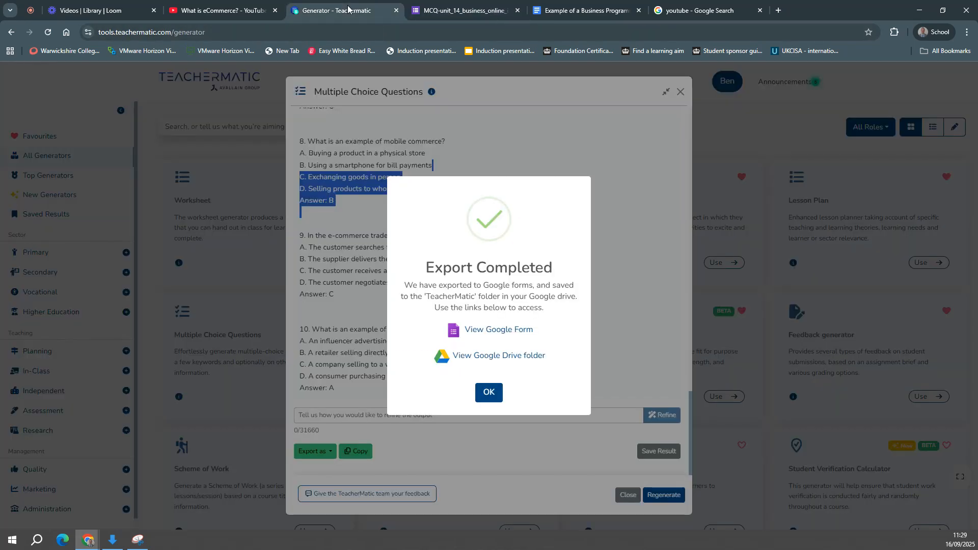
pyautogui.click(487, 394)
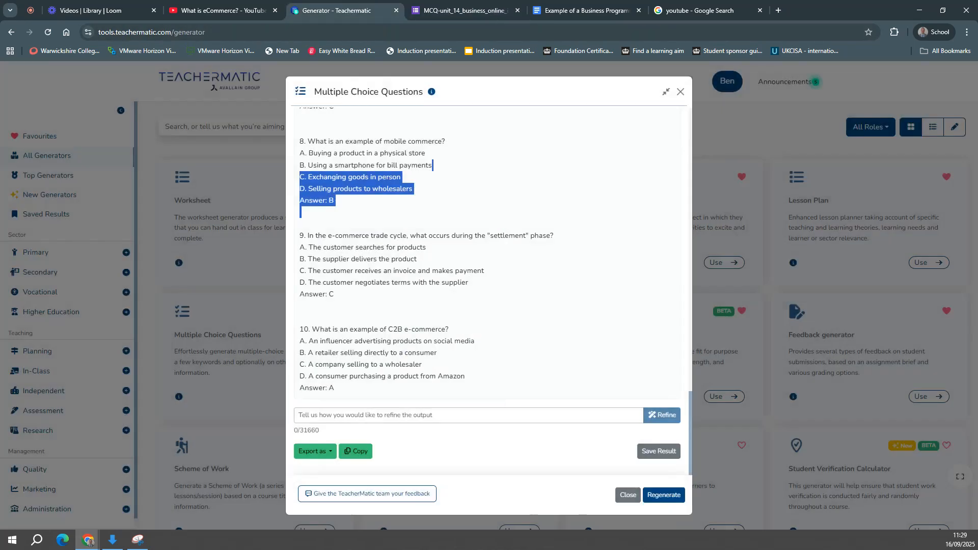